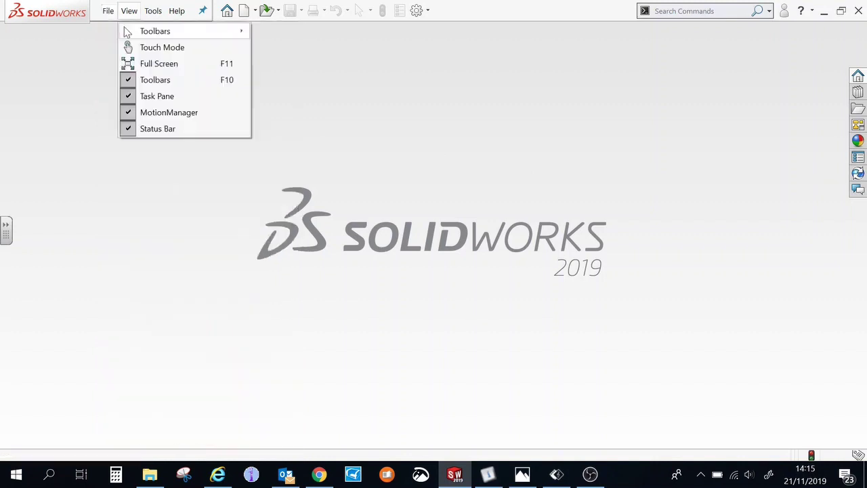
Create a new part and start an Extruded Boss/Base sketch on the Right plane.
{"action": "left_click", "coordinate": [122, 32]}
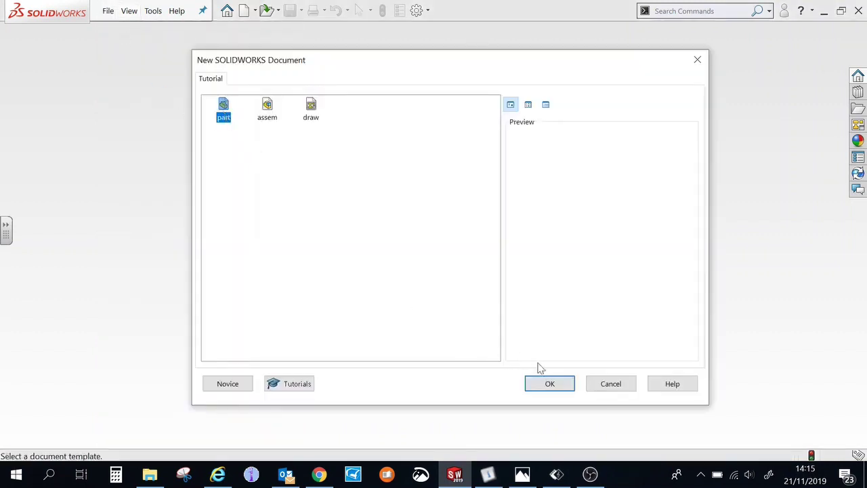
{"action": "left_click", "coordinate": [550, 382]}
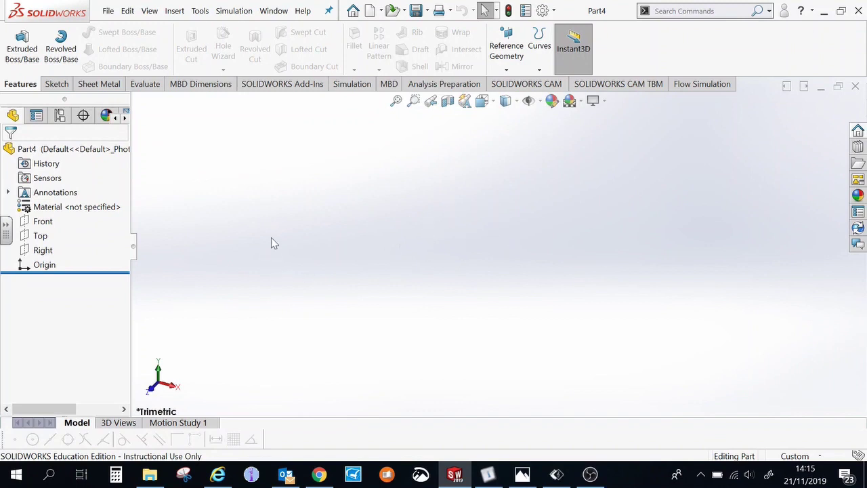
{"action": "left_click", "coordinate": [24, 57]}
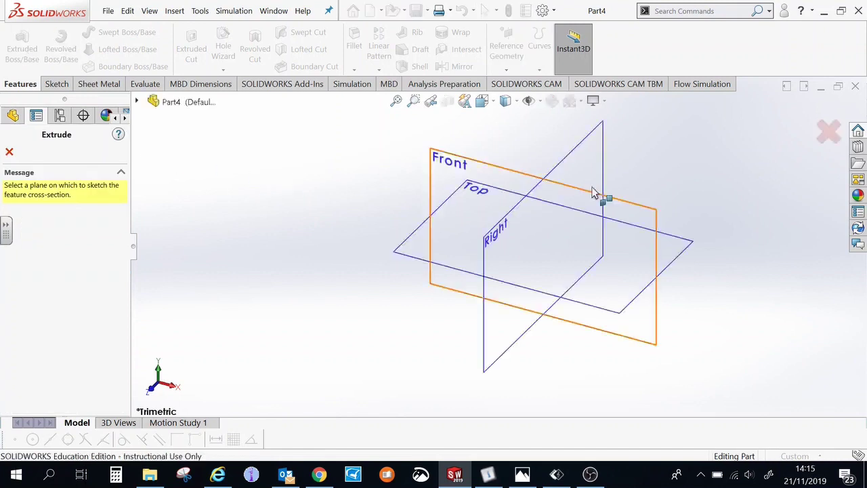
{"action": "left_click", "coordinate": [578, 150]}
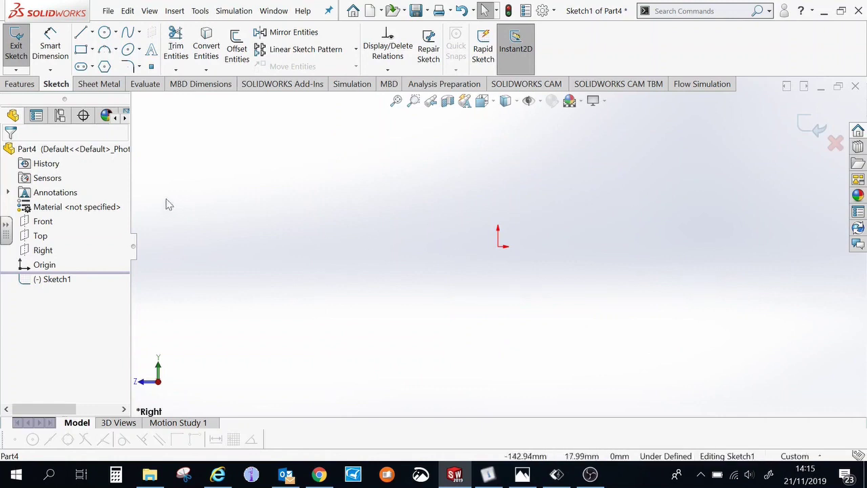
Sketch a corner rectangle about 26 mm high extending left from the origin, and dimension its length to 110 mm.
{"action": "left_click", "coordinate": [81, 51]}
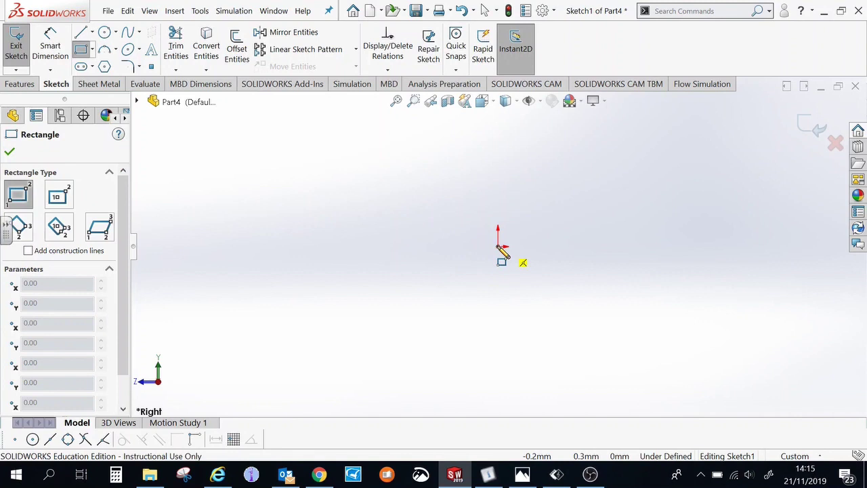
{"action": "mouse_move", "coordinate": [498, 246]}
{"action": "left_mouse_down"}
{"action": "mouse_move", "coordinate": [420, 205]}
{"action": "mouse_move", "coordinate": [320, 204]}
{"action": "left_mouse_up"}
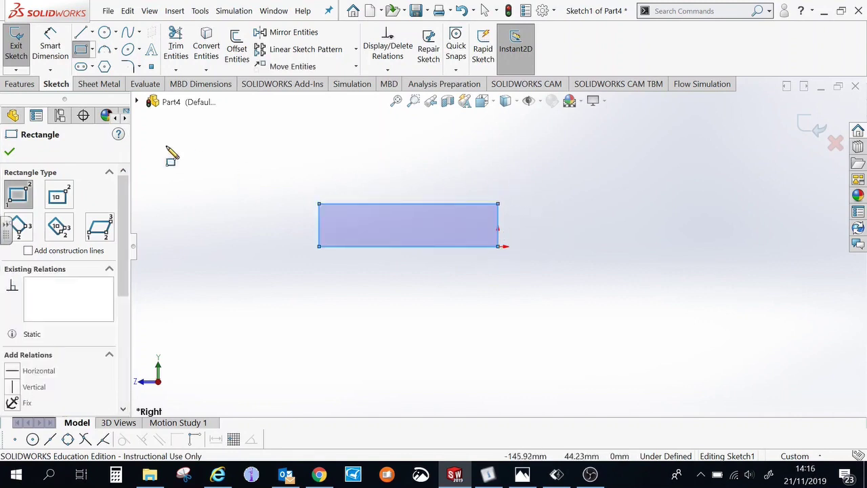
{"action": "left_click", "coordinate": [50, 46]}
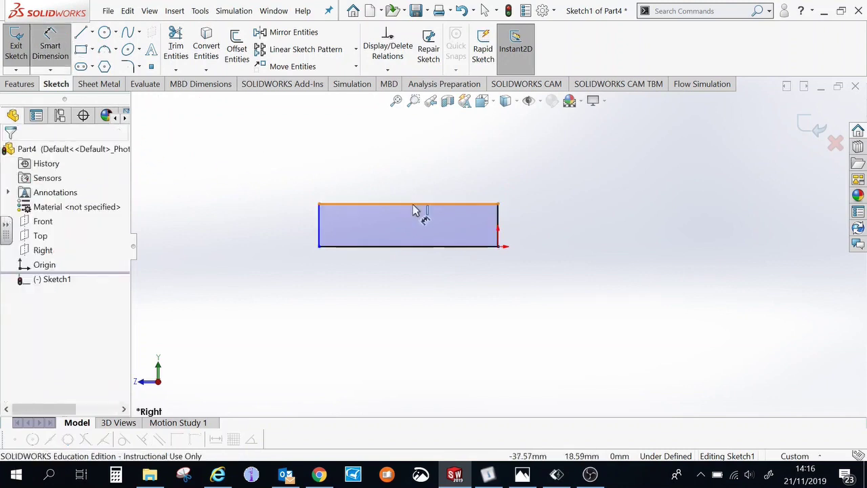
{"action": "left_click", "coordinate": [411, 178]}
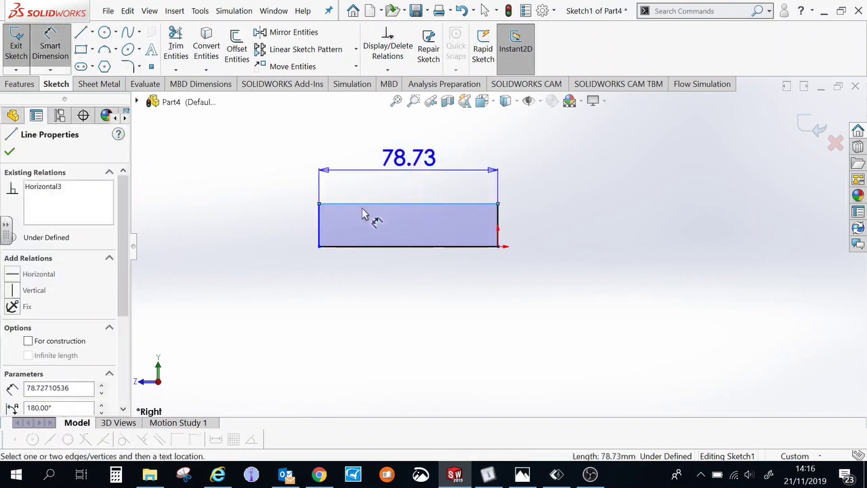
{"action": "left_click", "coordinate": [401, 177]}
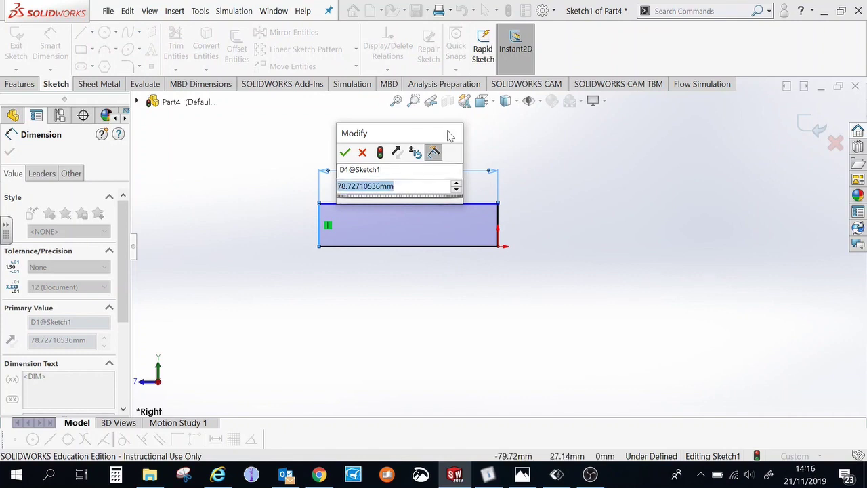
{"action": "type", "text": "110"}
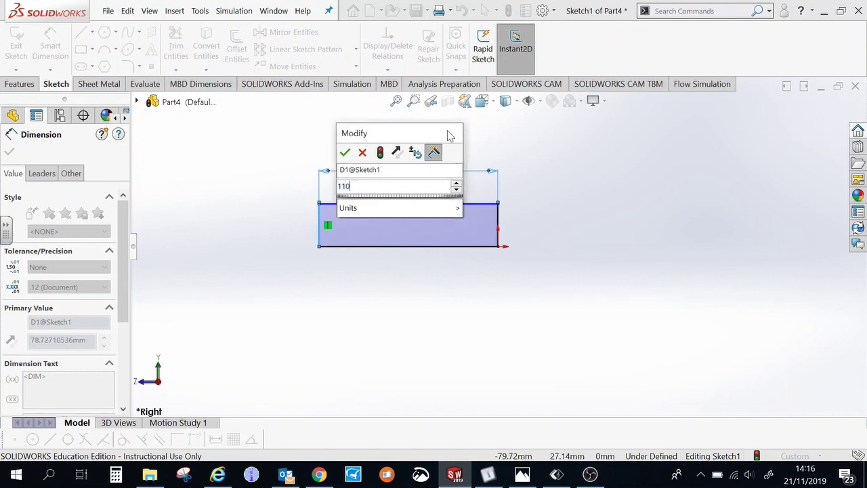
{"action": "key", "text": "Return"}
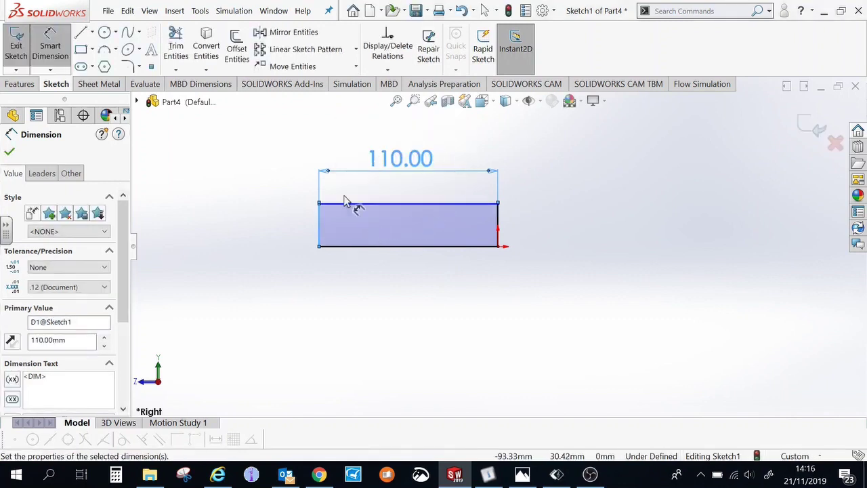
Dimension the rectangle's left edge to a height of 15 mm.
{"action": "left_click", "coordinate": [320, 232]}
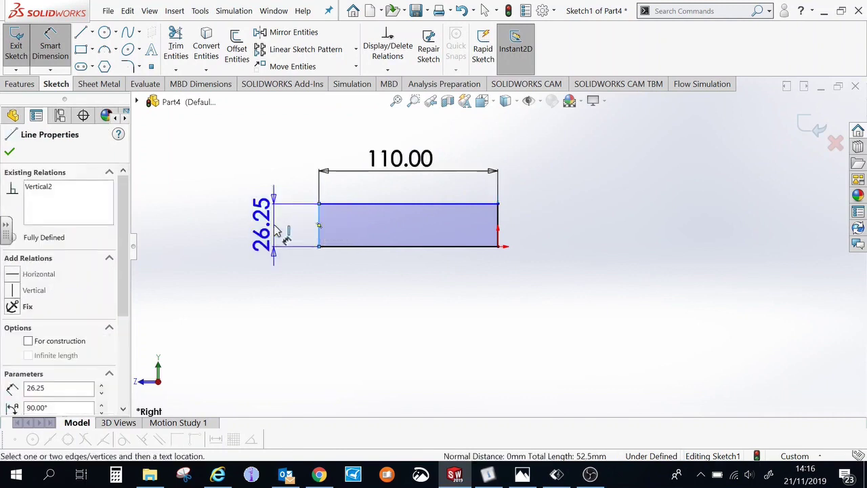
{"action": "left_click", "coordinate": [275, 232]}
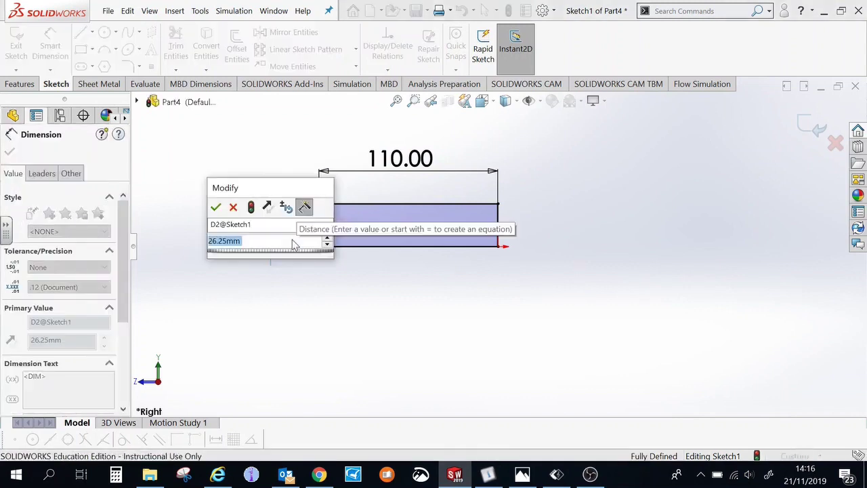
{"action": "type", "text": "15"}
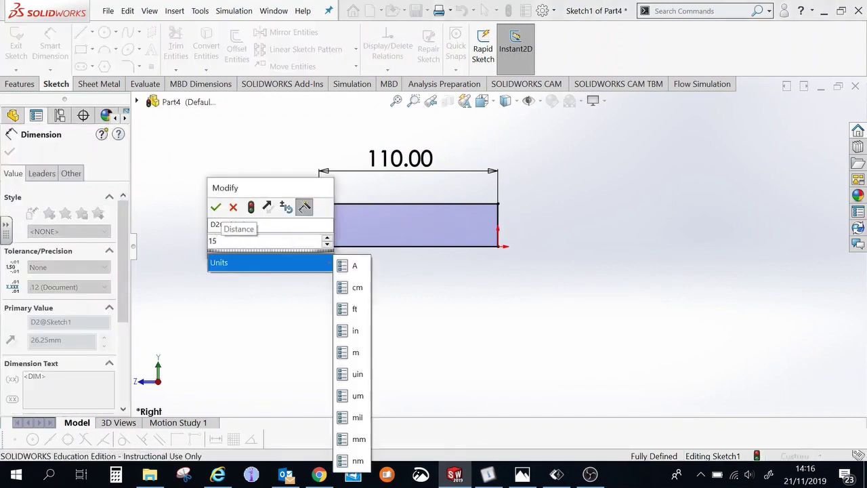
{"action": "key", "text": "Escape"}
{"action": "key", "text": "Escape"}
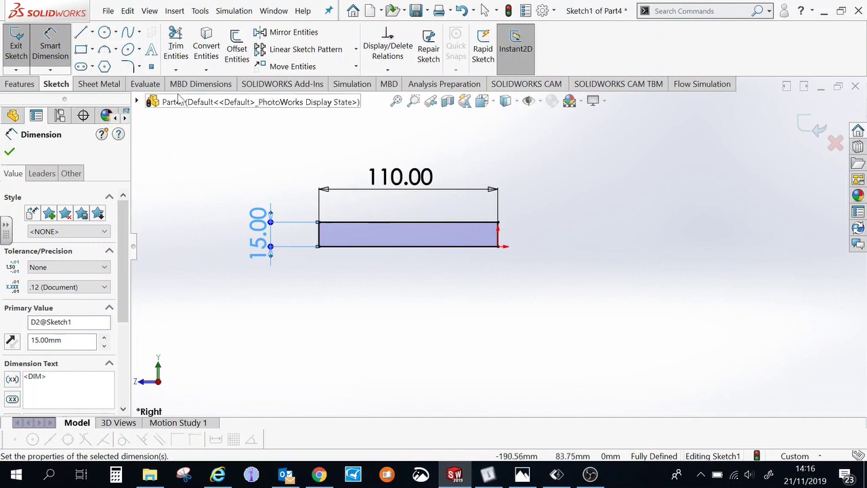
Sketch two circles centred on the rectangle's bottom edge, about 16 mm in diameter near the right end and about 17.5 mm near the left end.
{"action": "left_click", "coordinate": [105, 34]}
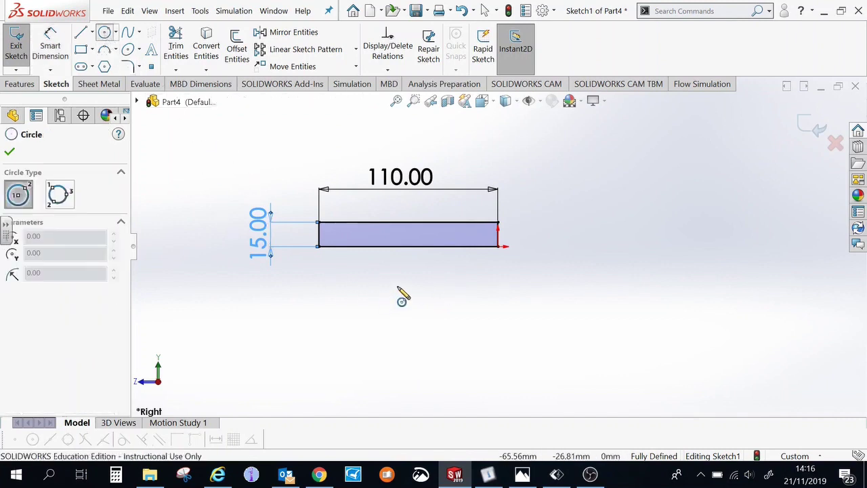
{"action": "left_click", "coordinate": [450, 246]}
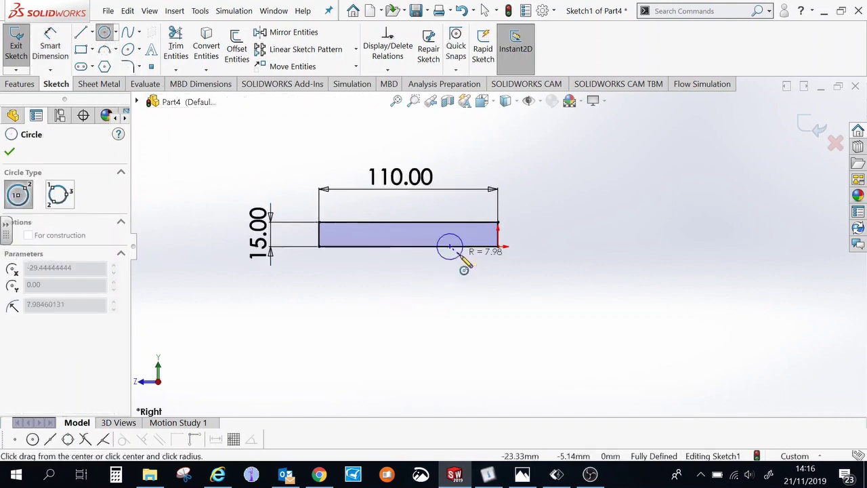
{"action": "left_click", "coordinate": [459, 254]}
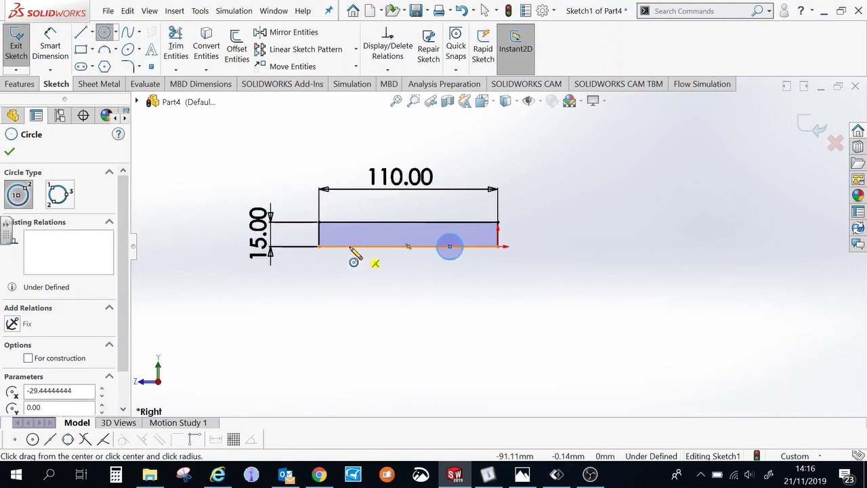
{"action": "left_click", "coordinate": [350, 246]}
{"action": "left_click", "coordinate": [359, 261]}
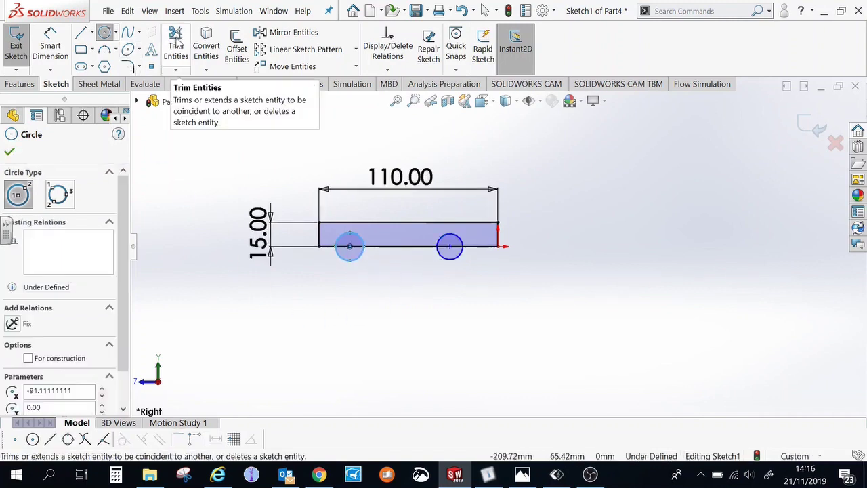
Dimension the circle nearer the origin to a diameter of 5 mm.
{"action": "left_click", "coordinate": [55, 45]}
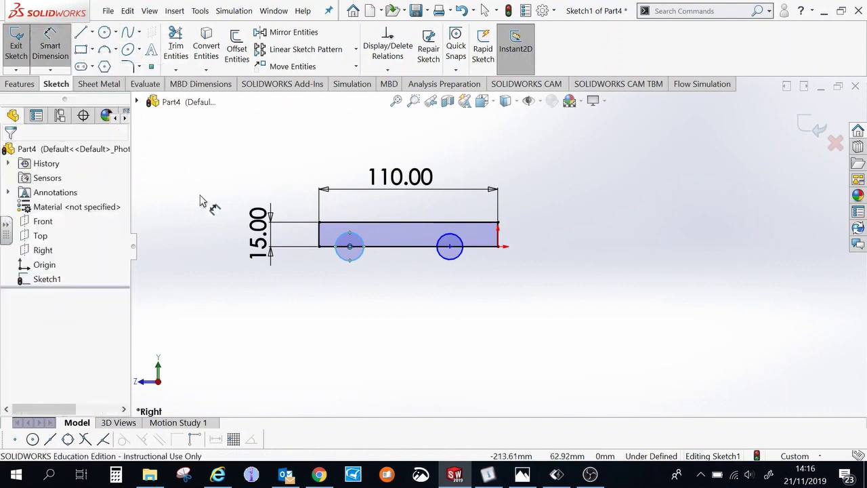
{"action": "left_click", "coordinate": [460, 264]}
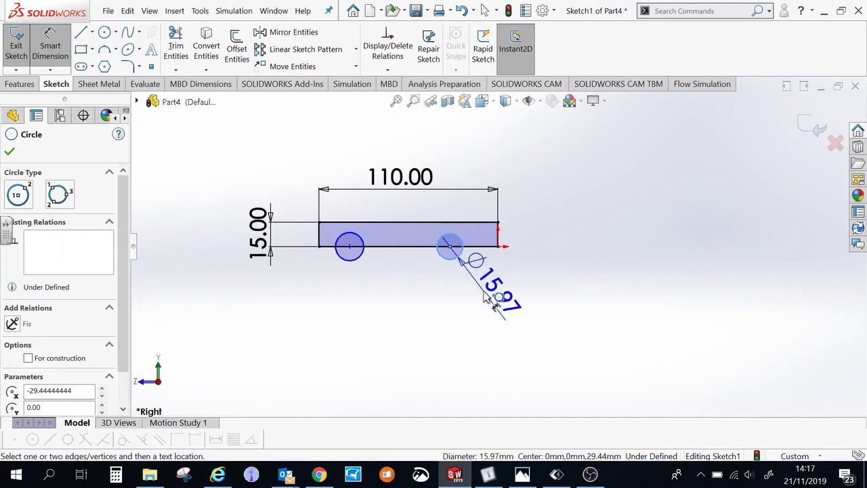
{"action": "left_click", "coordinate": [489, 290]}
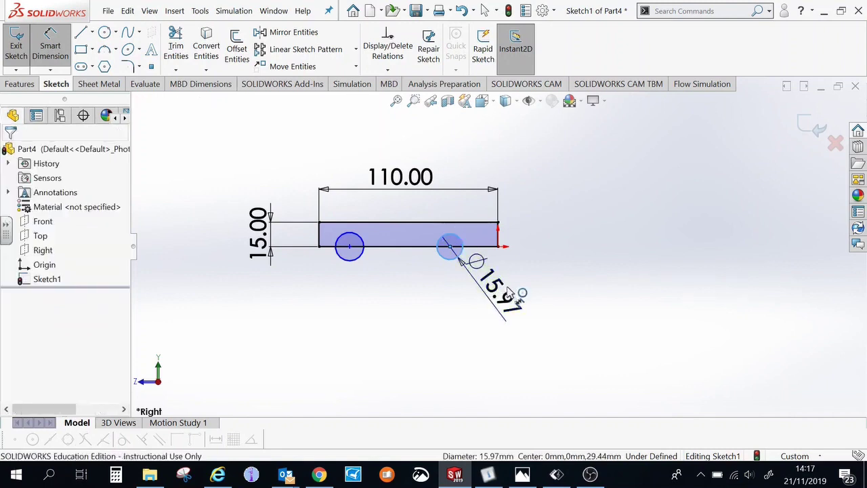
{"action": "type", "text": "5"}
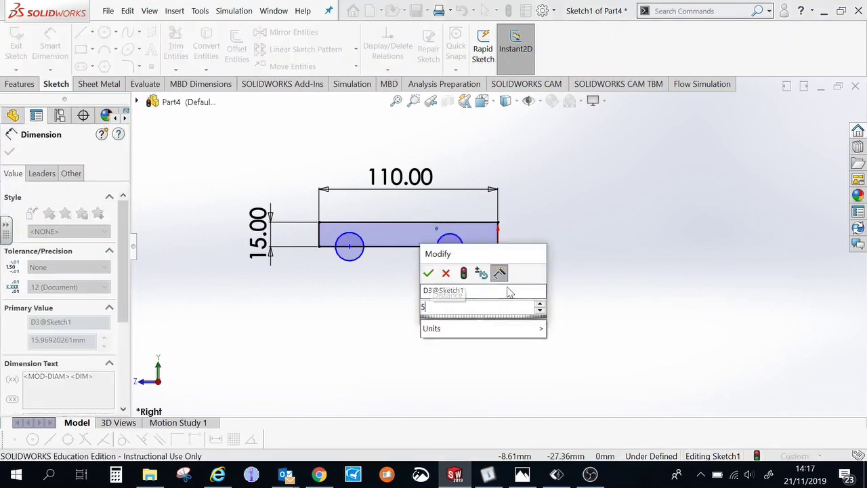
{"action": "key", "text": "Escape"}
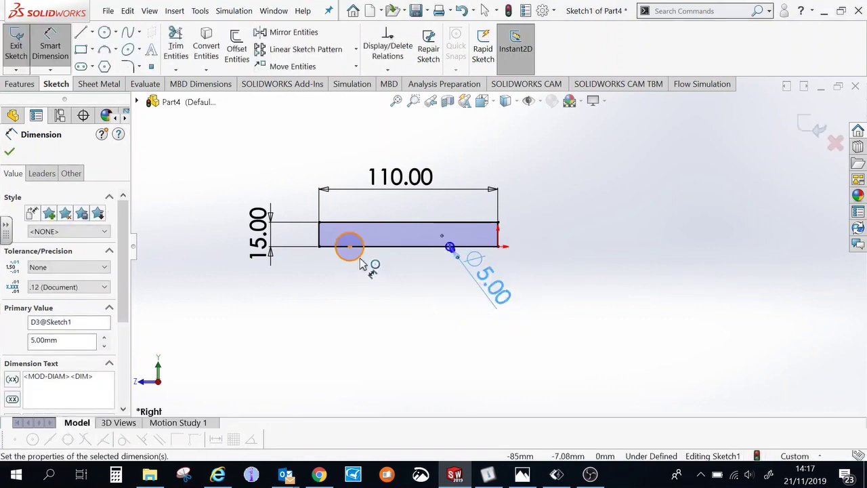
Dimension the circle near the rectangle's left end to a diameter of 5 mm.
{"action": "left_click", "coordinate": [392, 296]}
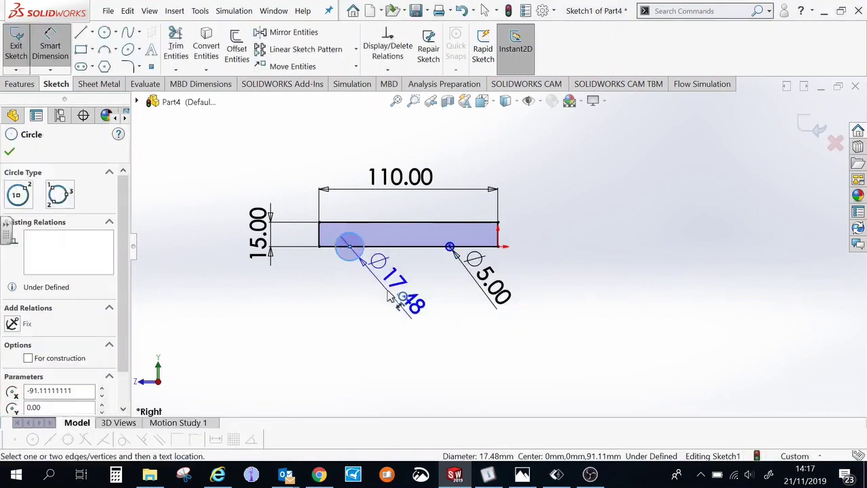
{"action": "key", "text": "Escape"}
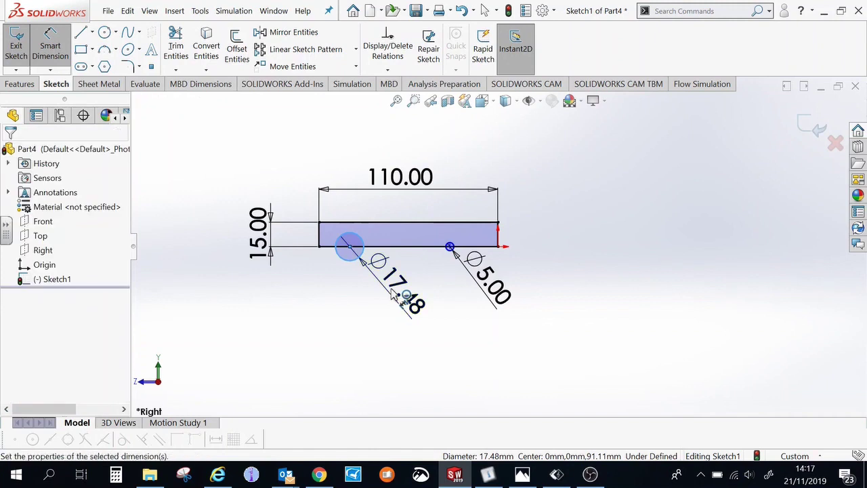
{"action": "double_click", "coordinate": [392, 296]}
{"action": "type", "text": "5"}
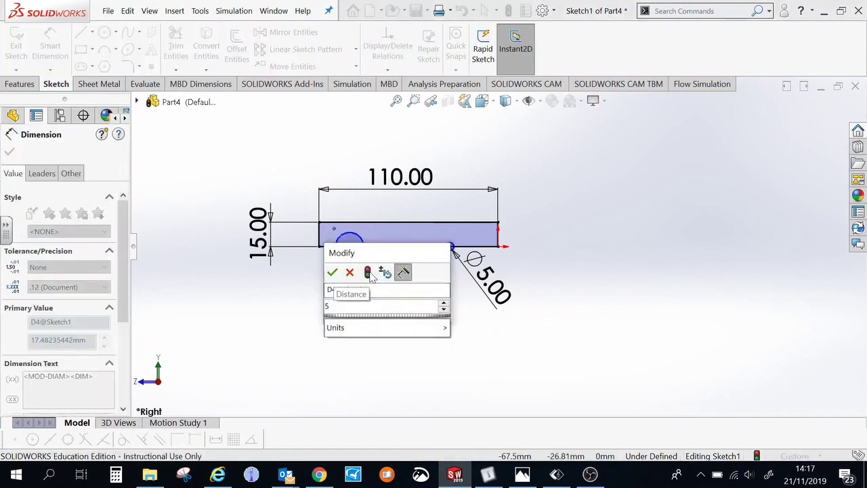
{"action": "left_click", "coordinate": [333, 274]}
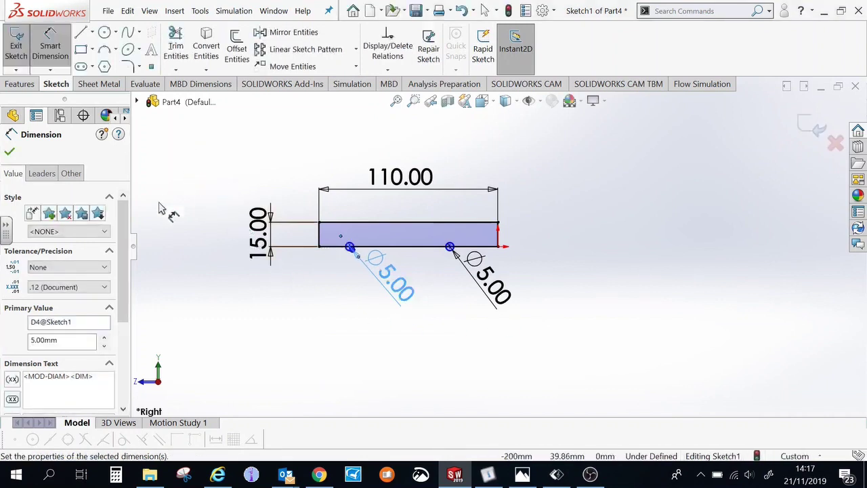
Dimension the distance from the rectangle's right edge to the centre of the nearer circle as 30 mm.
{"action": "left_click", "coordinate": [49, 48]}
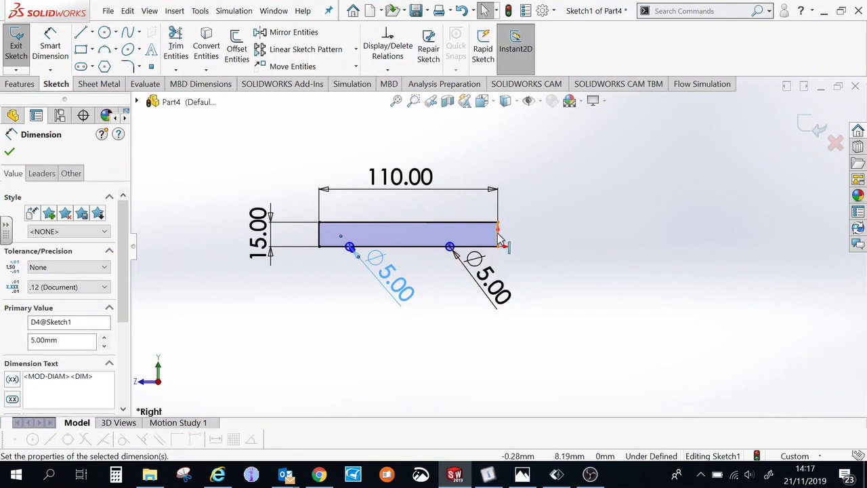
{"action": "left_click", "coordinate": [57, 49]}
{"action": "scroll", "coordinate": [508, 246], "scroll_direction": "down", "scroll_amount": 2}
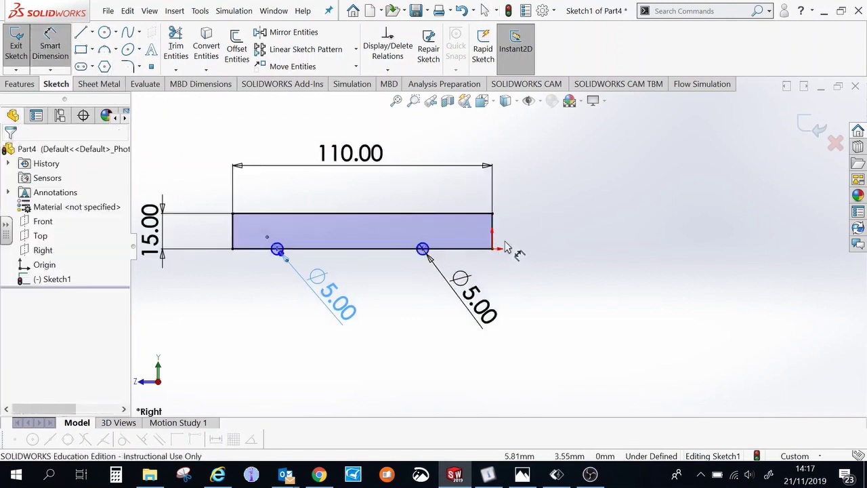
{"action": "scroll", "coordinate": [507, 246], "scroll_direction": "down", "scroll_amount": 3}
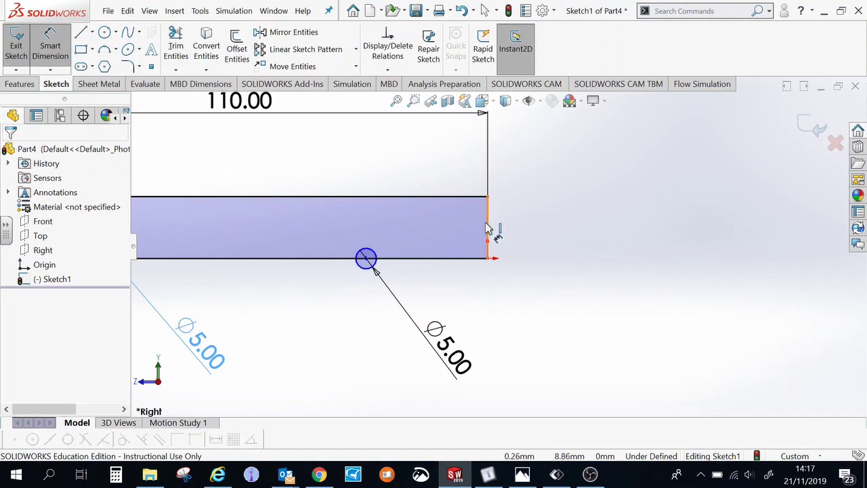
{"action": "left_click", "coordinate": [368, 259]}
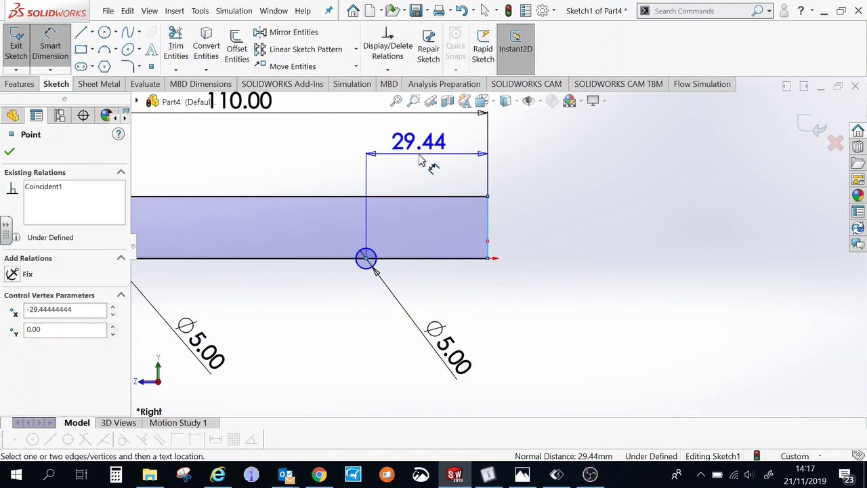
{"action": "left_click", "coordinate": [419, 158]}
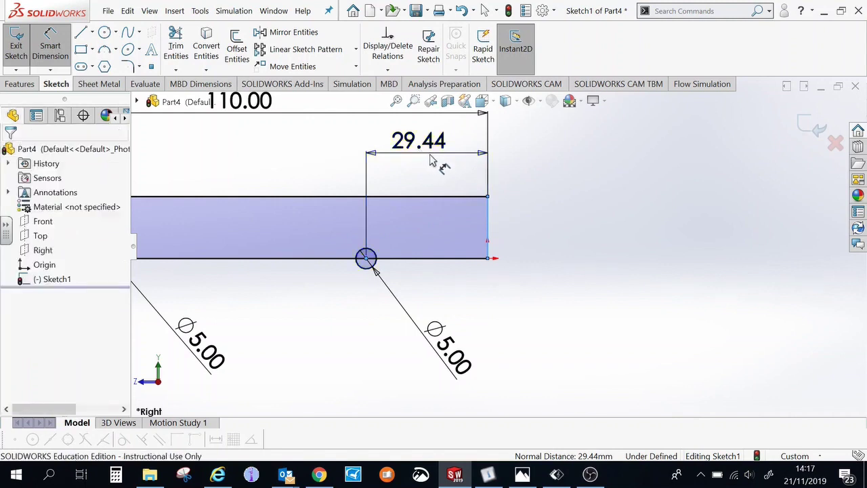
{"action": "type", "text": "3"}
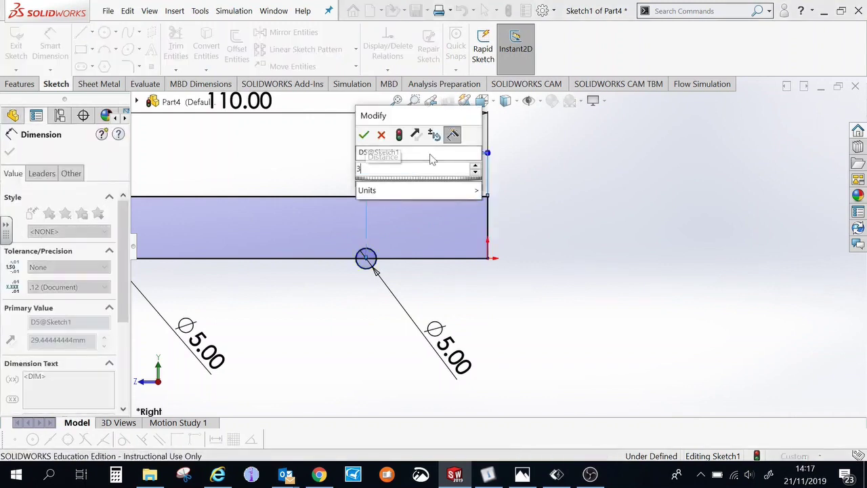
{"action": "type", "text": "0"}
{"action": "key", "text": "Return"}
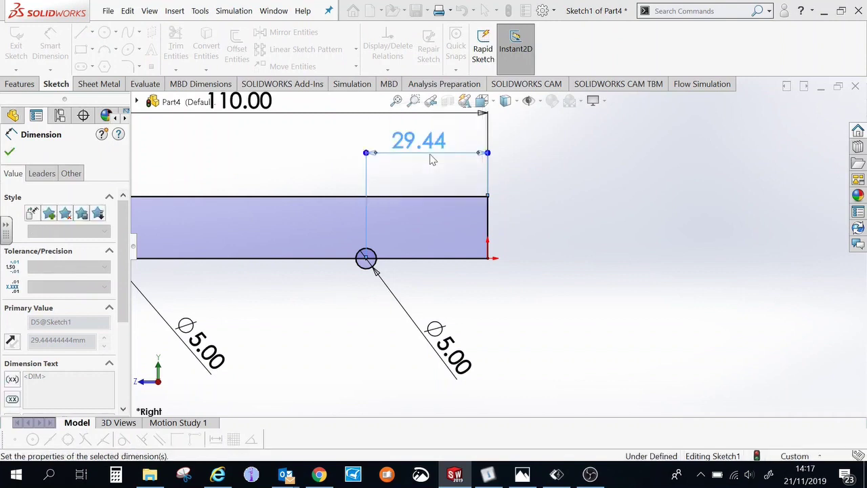
Dimension the distance from the rectangle's left edge to the centre of the nearer circle as 20 mm.
{"action": "scroll", "coordinate": [587, 204], "scroll_direction": "up", "scroll_amount": 6}
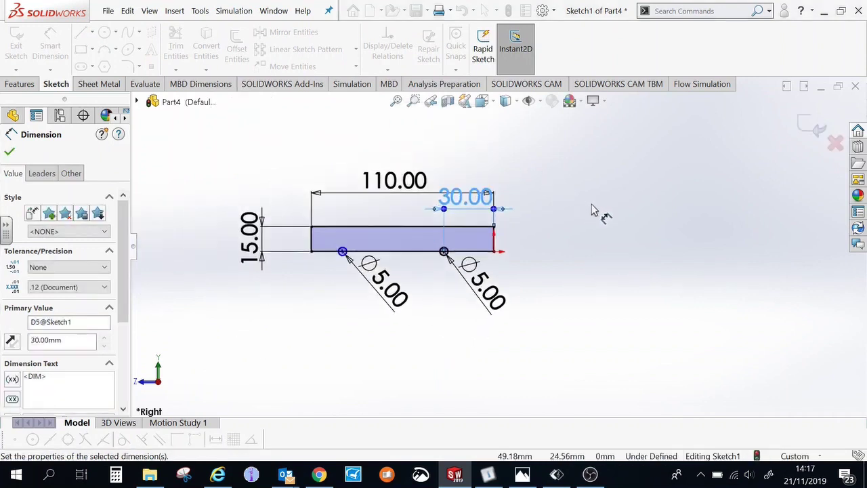
{"action": "scroll", "coordinate": [392, 269], "scroll_direction": "down", "scroll_amount": 4}
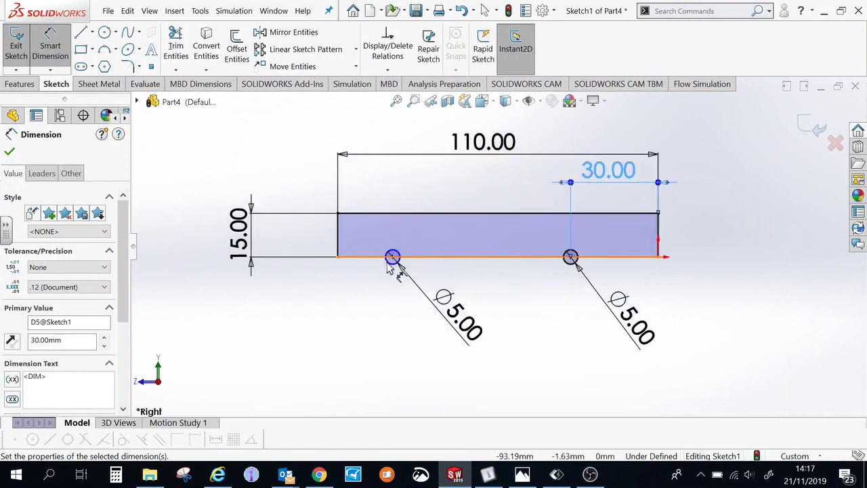
{"action": "left_click", "coordinate": [392, 266]}
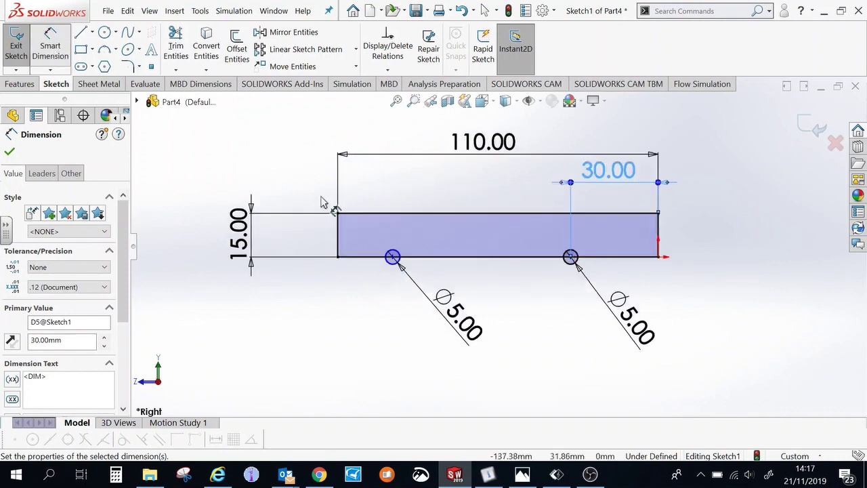
{"action": "left_click", "coordinate": [338, 232]}
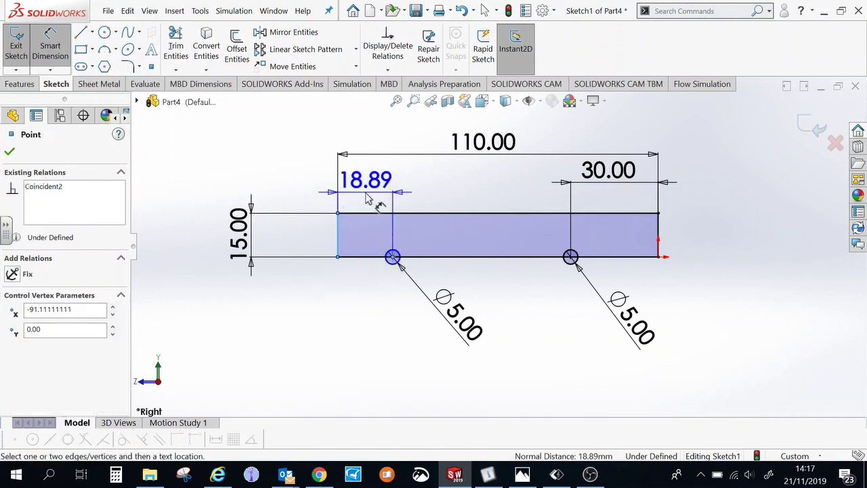
{"action": "left_click", "coordinate": [367, 199]}
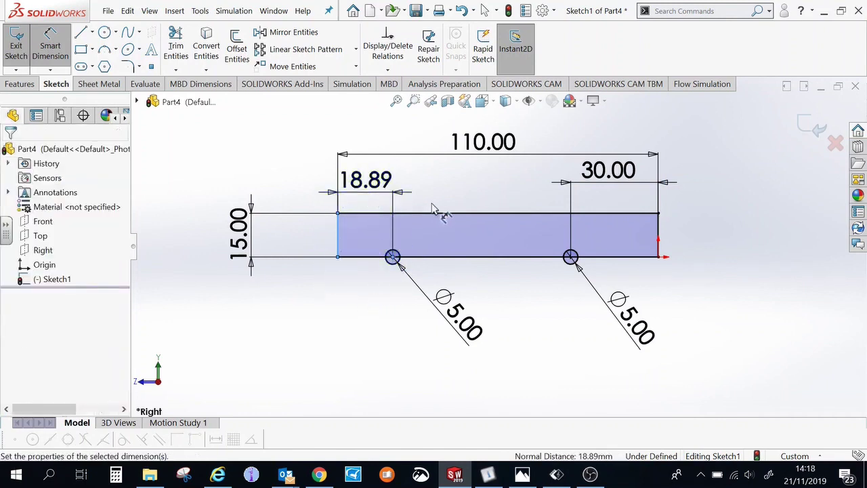
{"action": "type", "text": "20"}
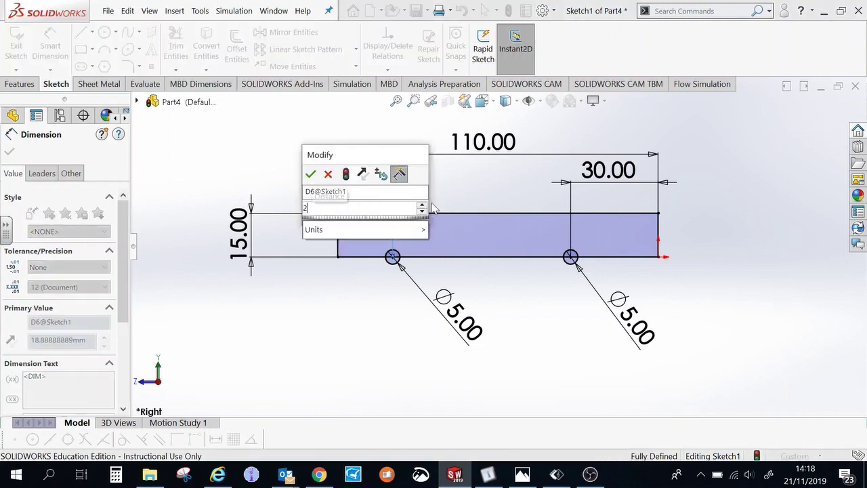
{"action": "left_click", "coordinate": [311, 175]}
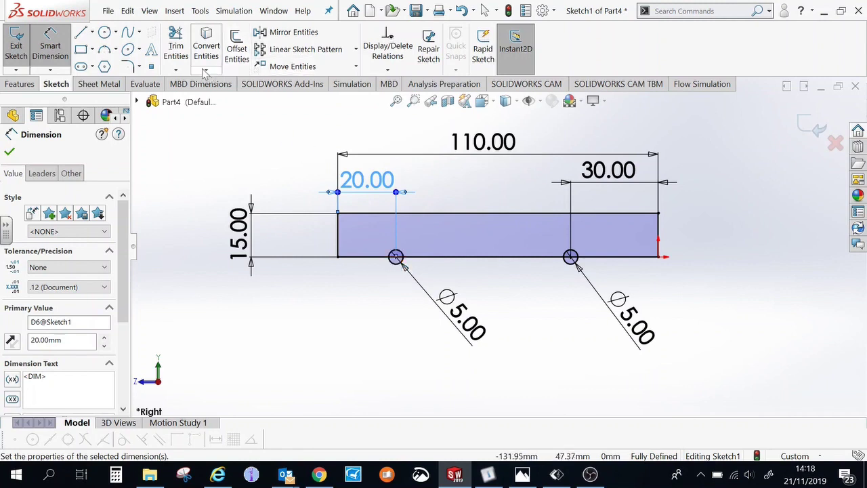
Sketch a 3 Point Arc of about 20 mm radius from the rectangle's lower-left corner to its top edge, bulging toward the upper-left corner.
{"action": "left_click", "coordinate": [117, 52]}
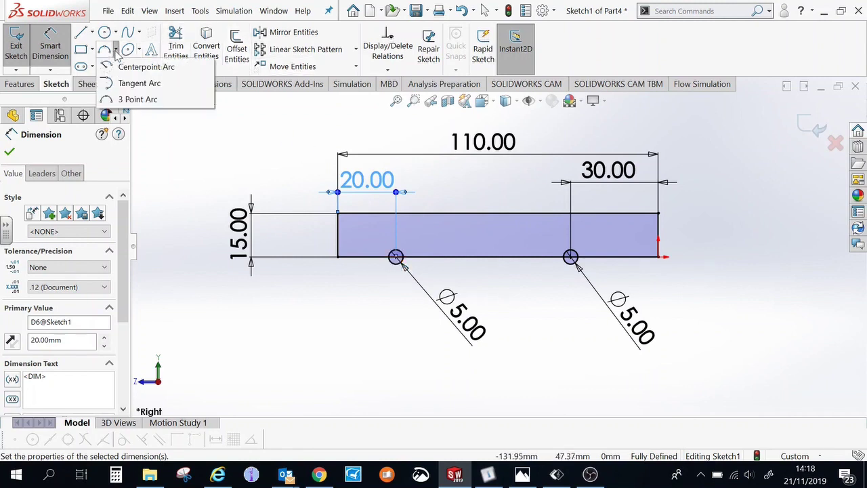
{"action": "left_click", "coordinate": [138, 100]}
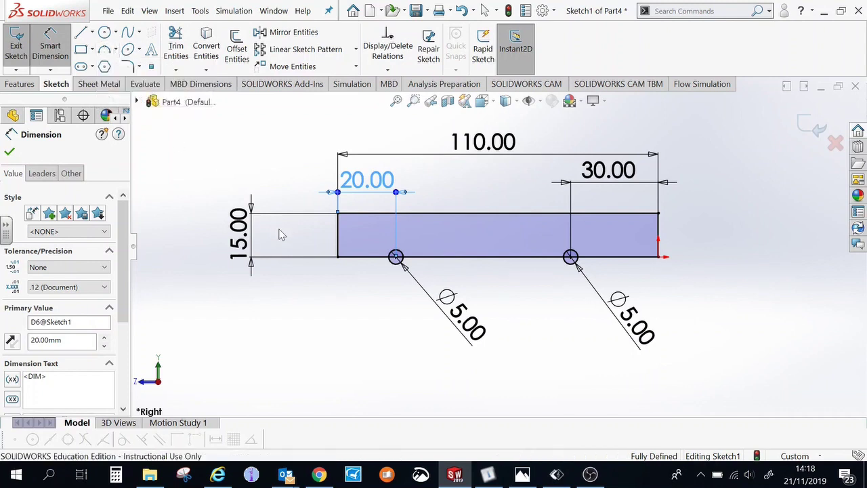
{"action": "left_click", "coordinate": [116, 52]}
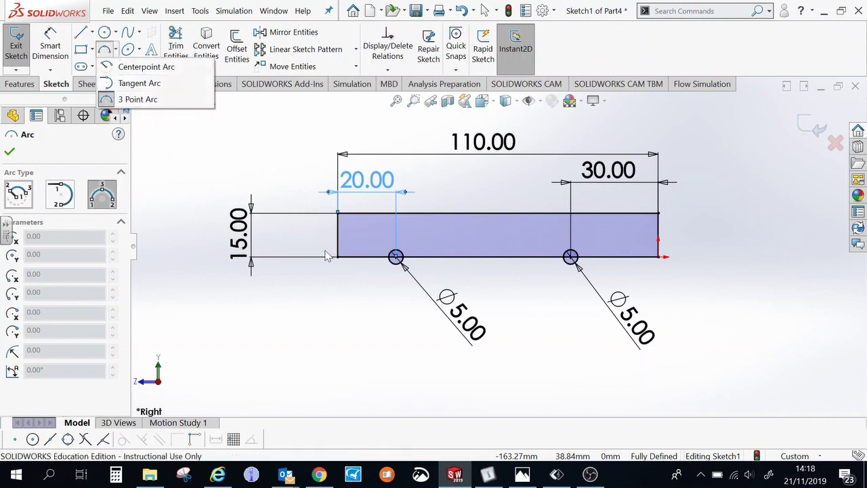
{"action": "key", "text": "Escape"}
{"action": "key", "text": "Escape"}
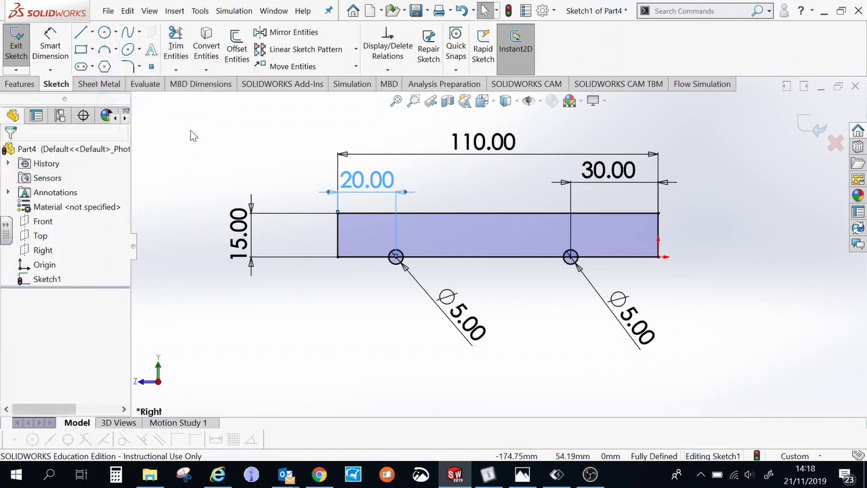
{"action": "left_click", "coordinate": [103, 51]}
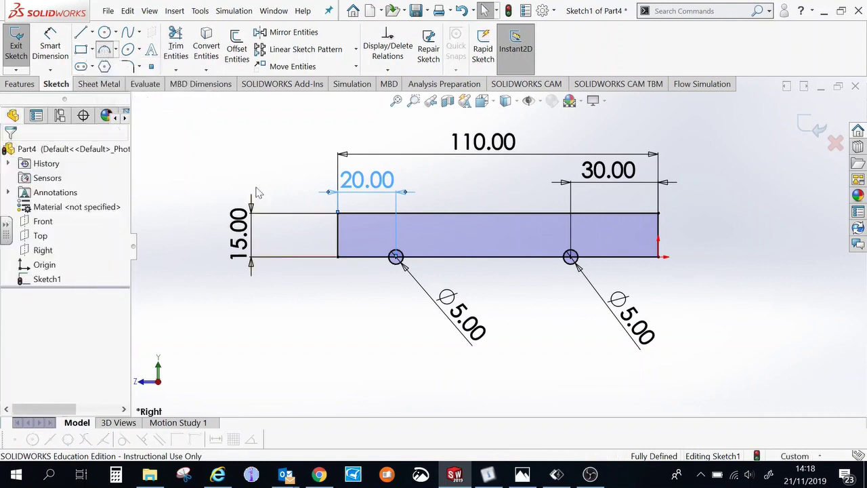
{"action": "left_click", "coordinate": [338, 257]}
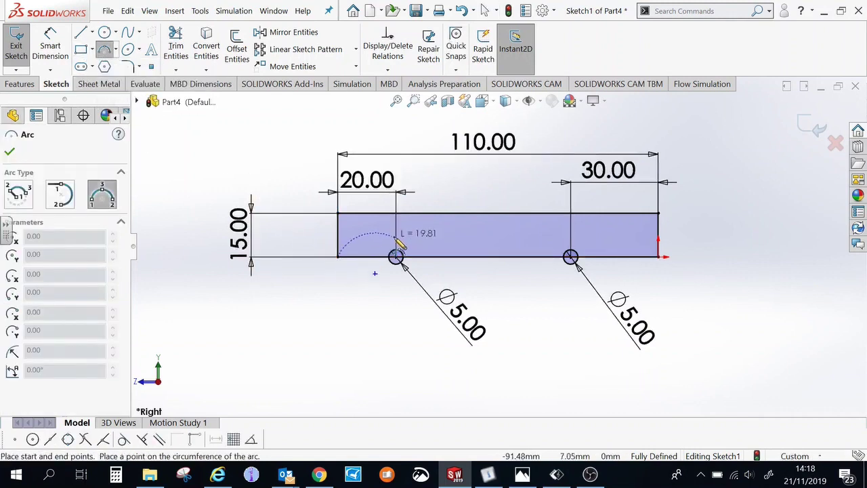
{"action": "left_click", "coordinate": [367, 213]}
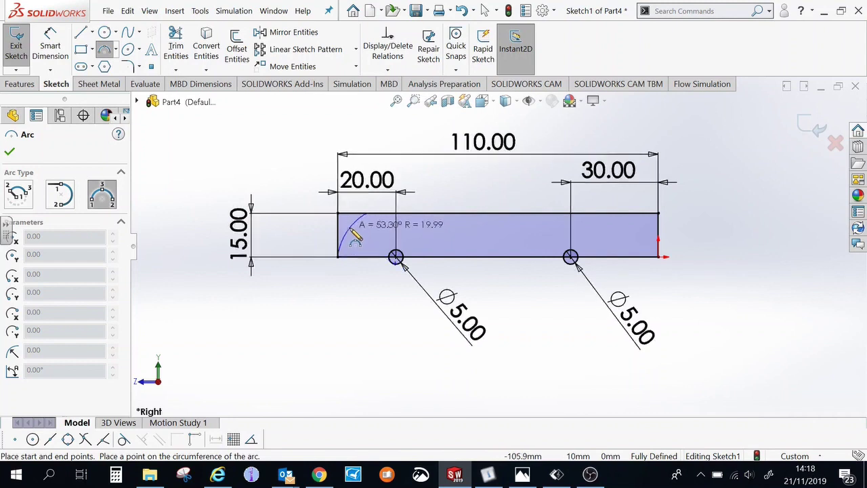
{"action": "left_click", "coordinate": [353, 234]}
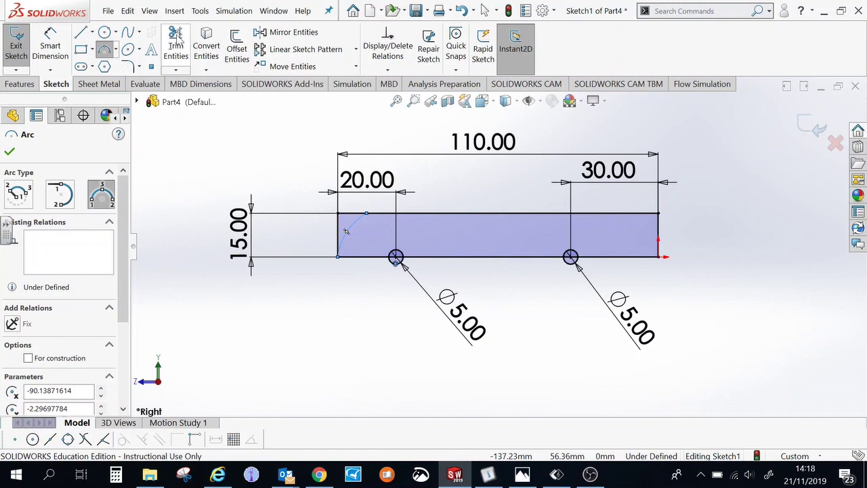
Power-trim the rectangle's upper-left corner outside the arc, removing the left edge and the short top segment.
{"action": "left_click", "coordinate": [178, 39]}
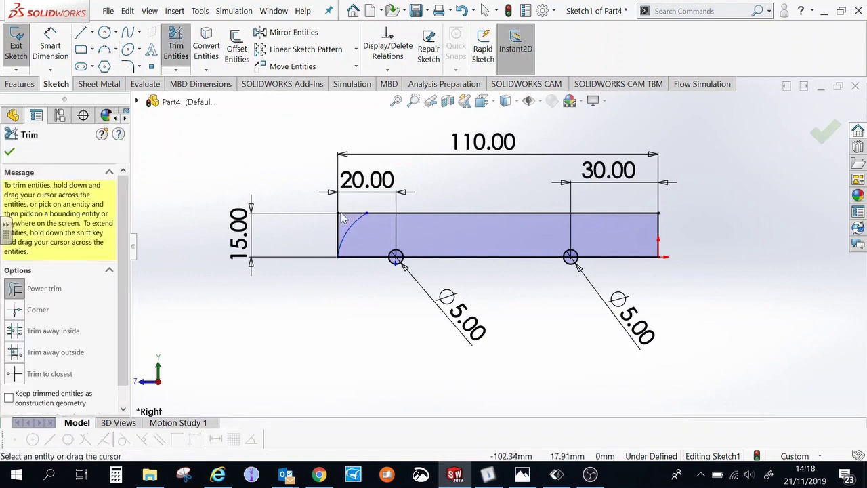
{"action": "scroll", "coordinate": [343, 217], "scroll_direction": "down", "scroll_amount": 5}
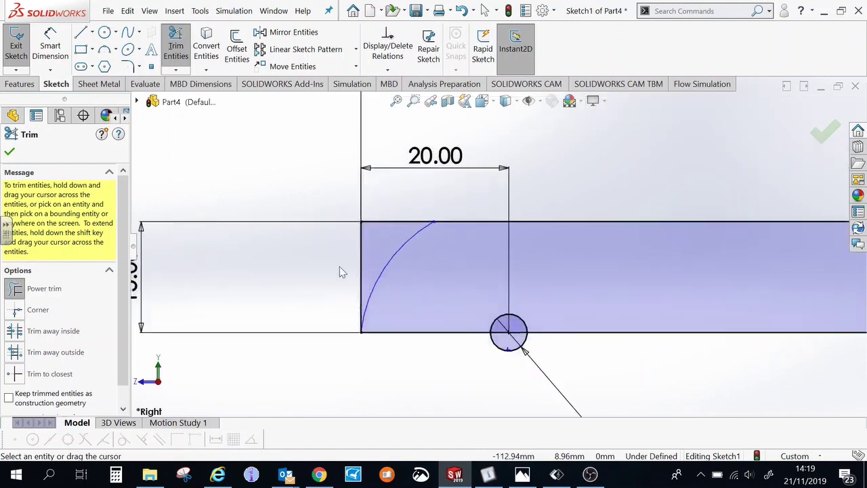
{"action": "left_click_drag", "start_coordinate": [347, 256], "coordinate": [398, 217]}
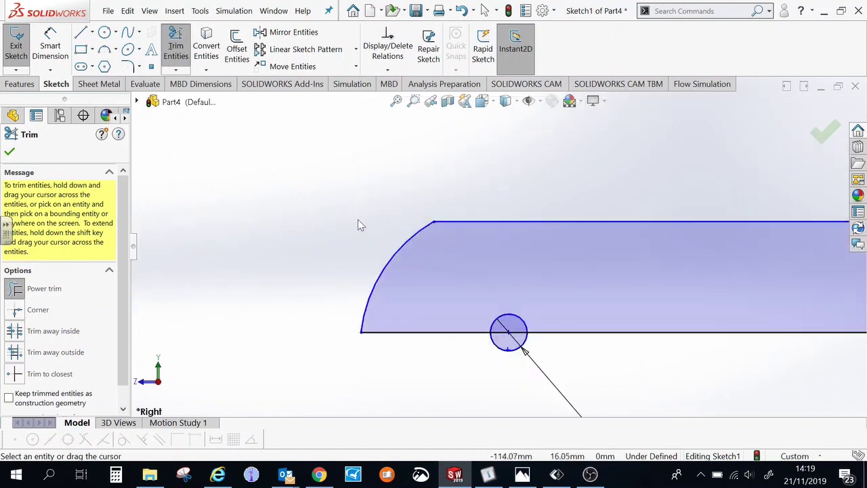
Trim the lower halves of both 5 mm circles and the bottom-edge segments inside them, leaving two semicircular notches.
{"action": "scroll", "coordinate": [349, 221], "scroll_direction": "up", "scroll_amount": 6}
{"action": "scroll", "coordinate": [407, 269], "scroll_direction": "down", "scroll_amount": 5}
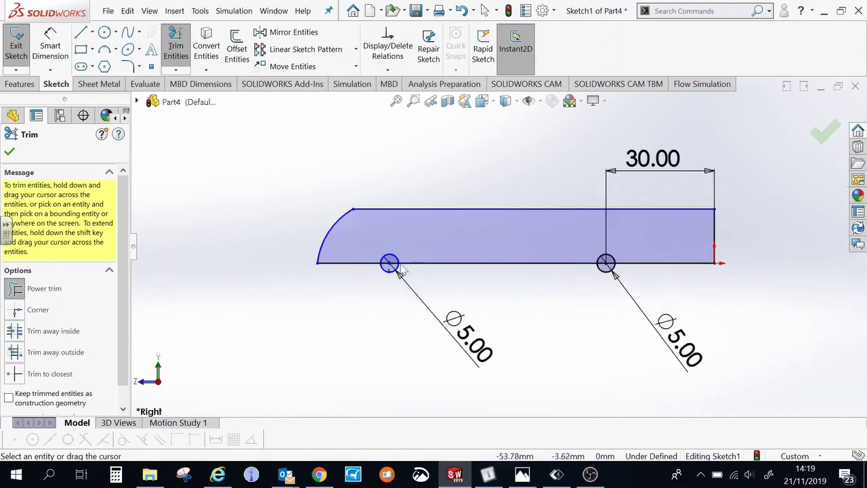
{"action": "left_click_drag", "start_coordinate": [263, 277], "coordinate": [281, 265]}
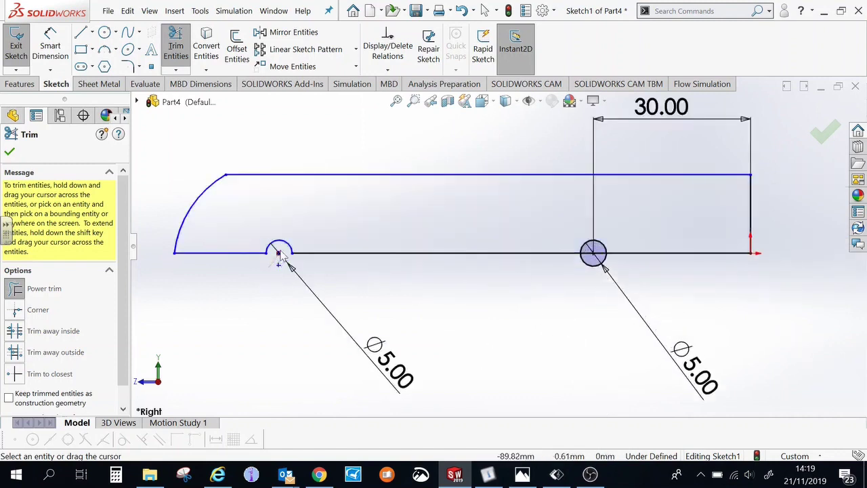
{"action": "left_click_drag", "start_coordinate": [587, 274], "coordinate": [590, 263]}
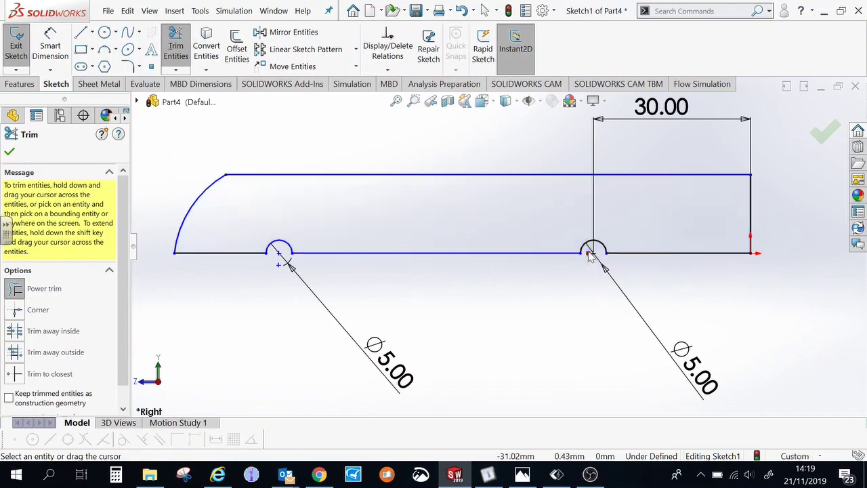
{"action": "key", "text": "f"}
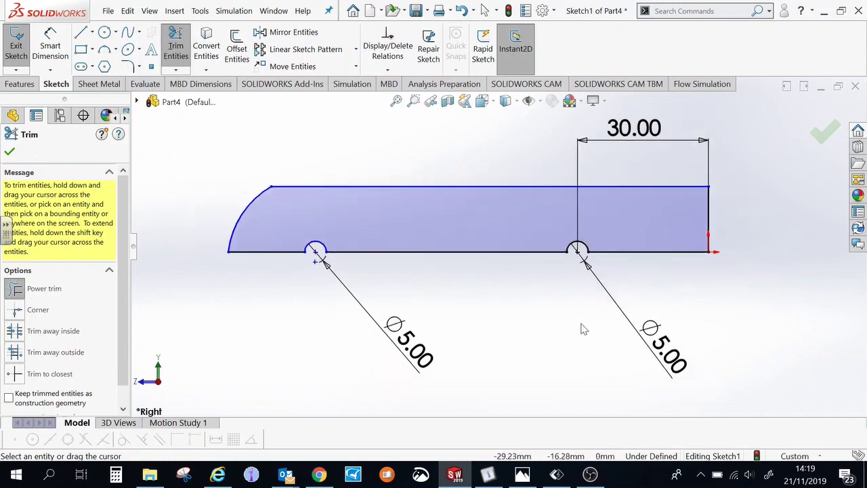
{"action": "left_click", "coordinate": [10, 153]}
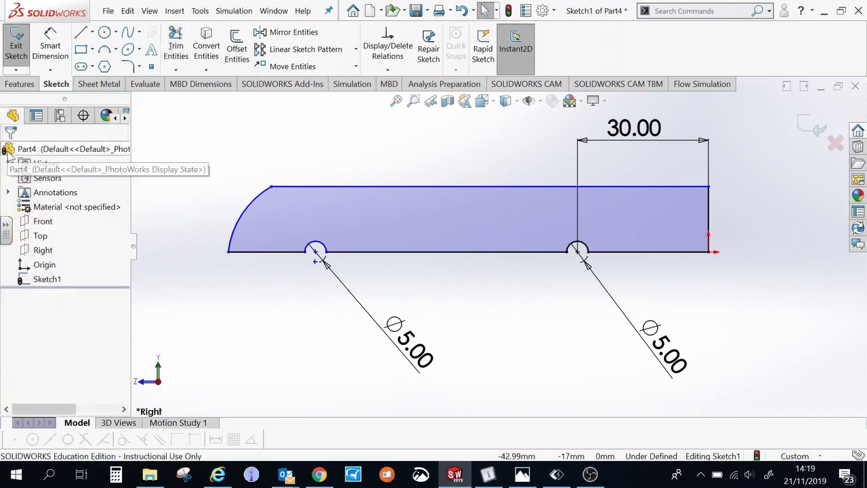
Finish the sketch and extrude the profile as a boss with a blind depth of 40 mm.
{"action": "scroll", "coordinate": [491, 259], "scroll_direction": "up", "scroll_amount": 4}
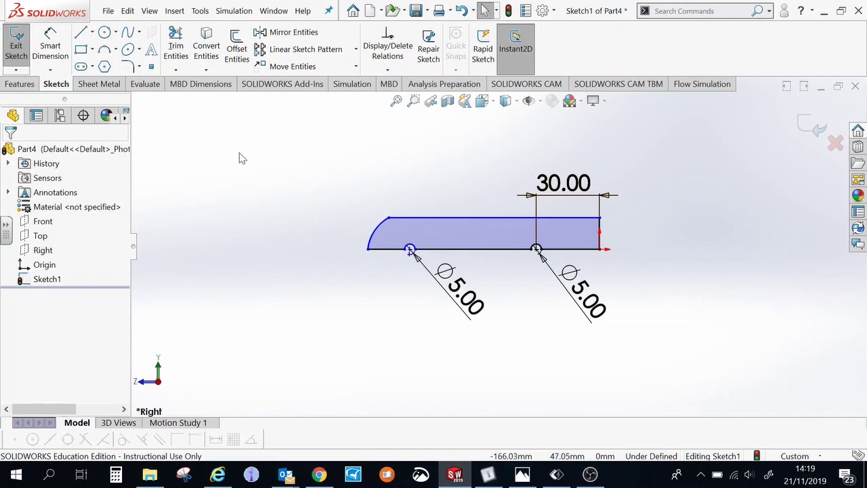
{"action": "left_click", "coordinate": [17, 42]}
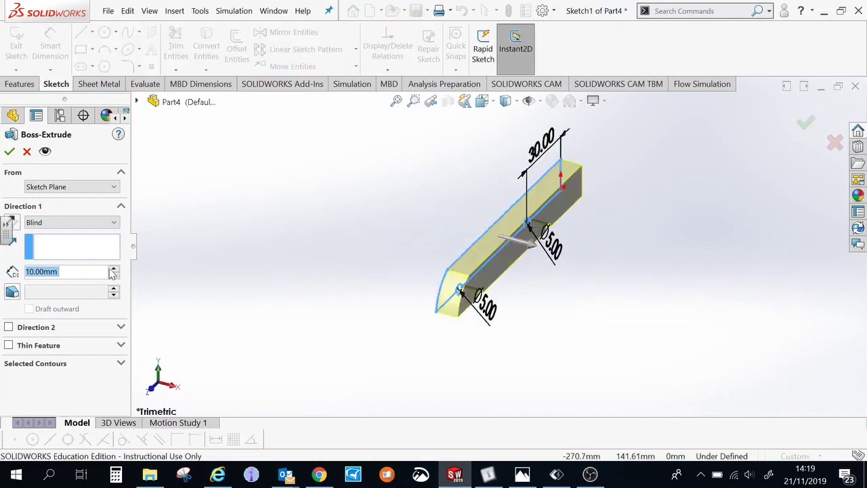
{"action": "left_click_drag", "start_coordinate": [77, 271], "coordinate": [22, 283]}
{"action": "type", "text": "40"}
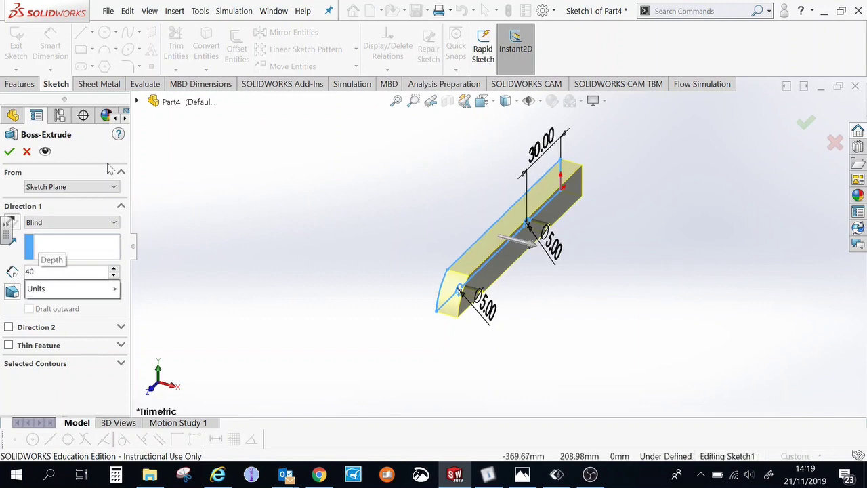
{"action": "key", "text": "Return"}
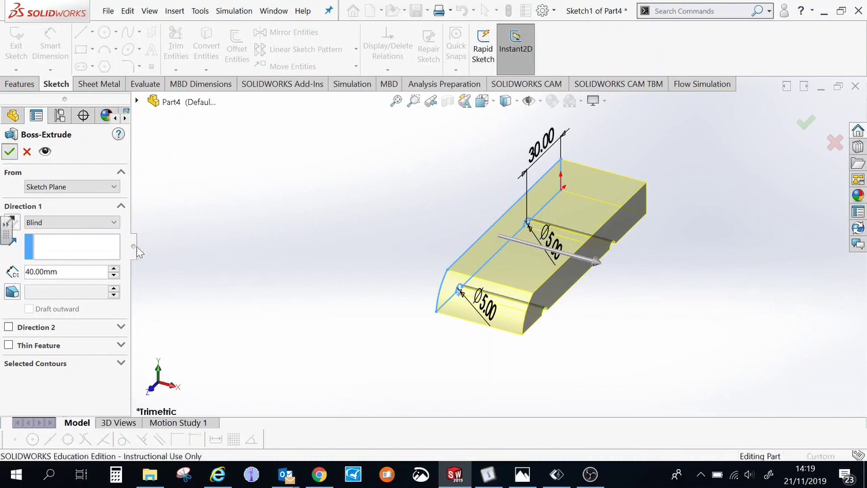
{"action": "key", "text": "Return"}
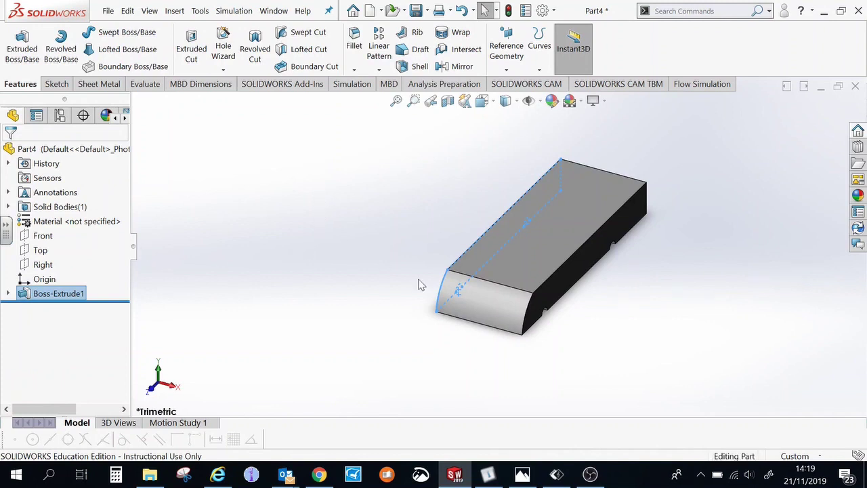
{"action": "left_click", "coordinate": [428, 315]}
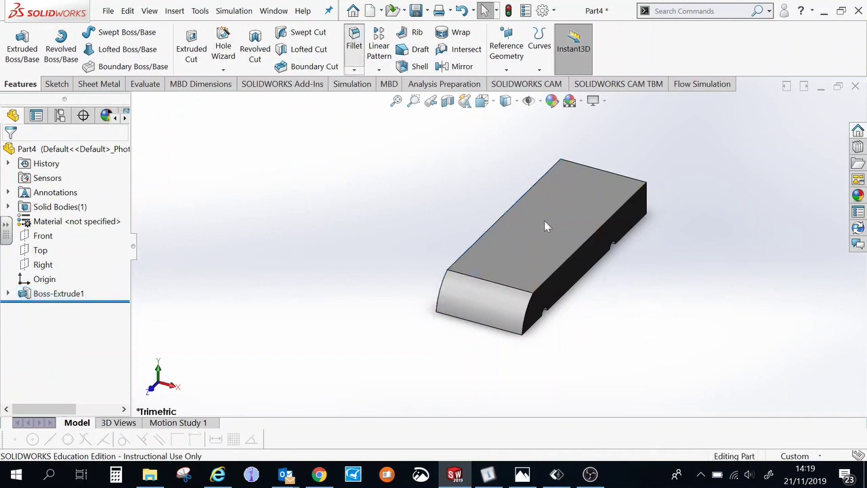
Start a Fillet on the block's two long top edges and the top edge at the square end, with a 2 mm radius.
{"action": "left_click", "coordinate": [577, 257]}
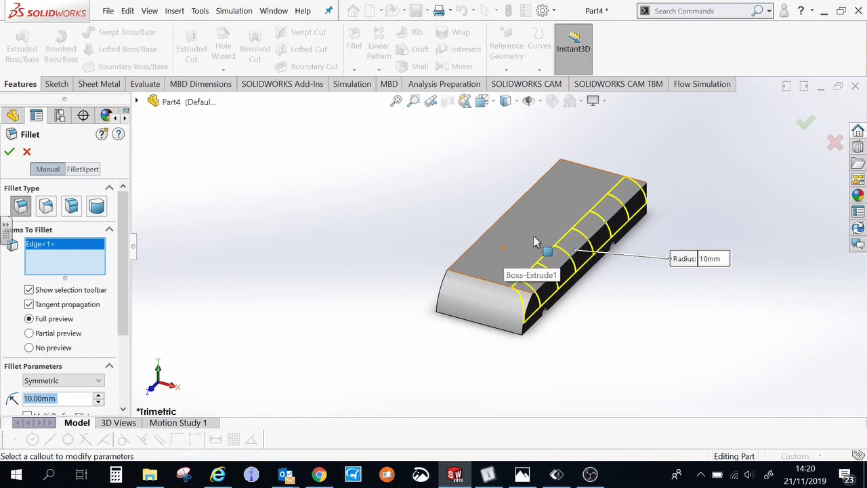
{"action": "left_click", "coordinate": [492, 225]}
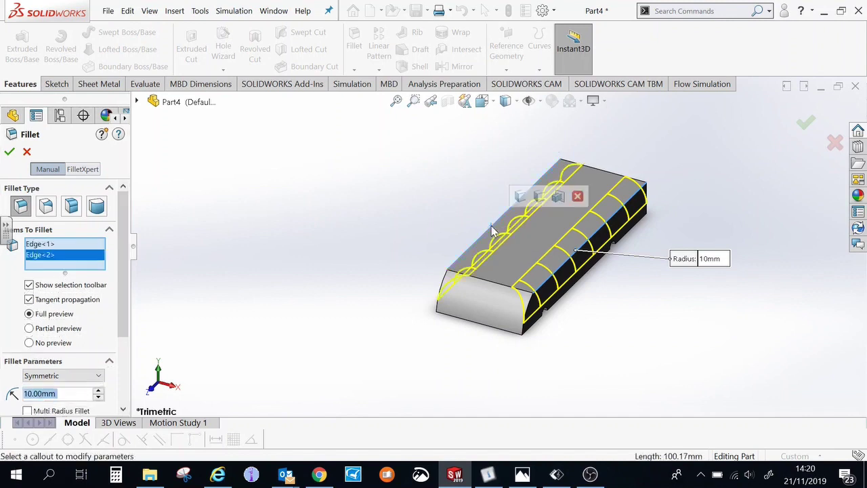
{"action": "left_click", "coordinate": [608, 177]}
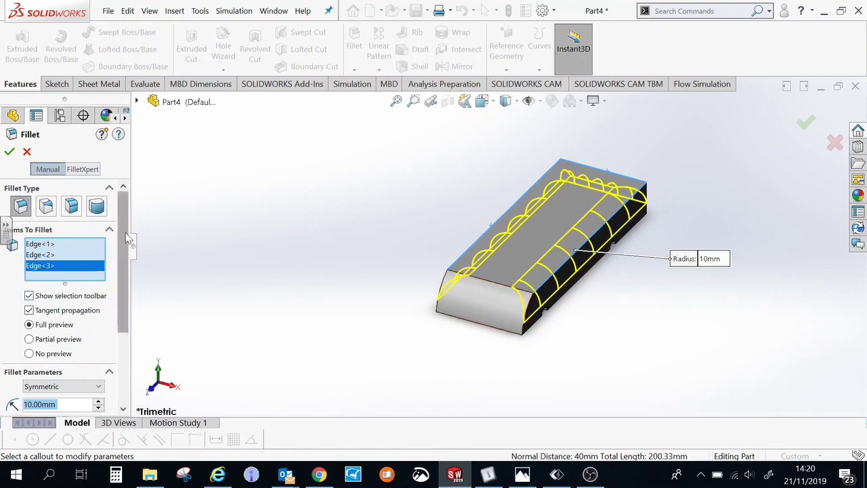
{"action": "scroll", "coordinate": [108, 271], "scroll_direction": "down", "scroll_amount": 3}
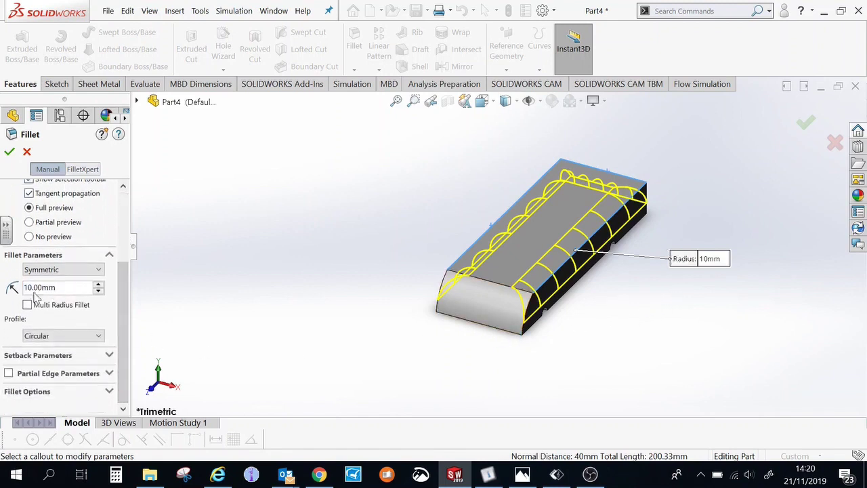
{"action": "double_click", "coordinate": [32, 288]}
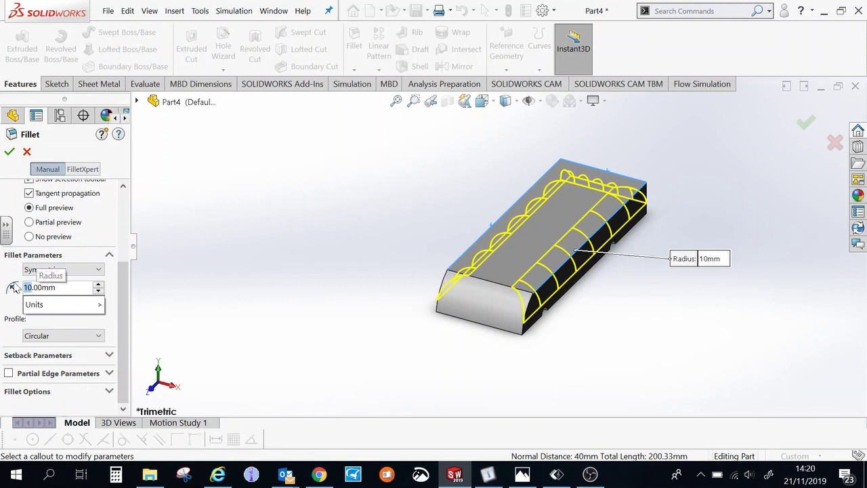
{"action": "type", "text": "2"}
{"action": "key", "text": "Return"}
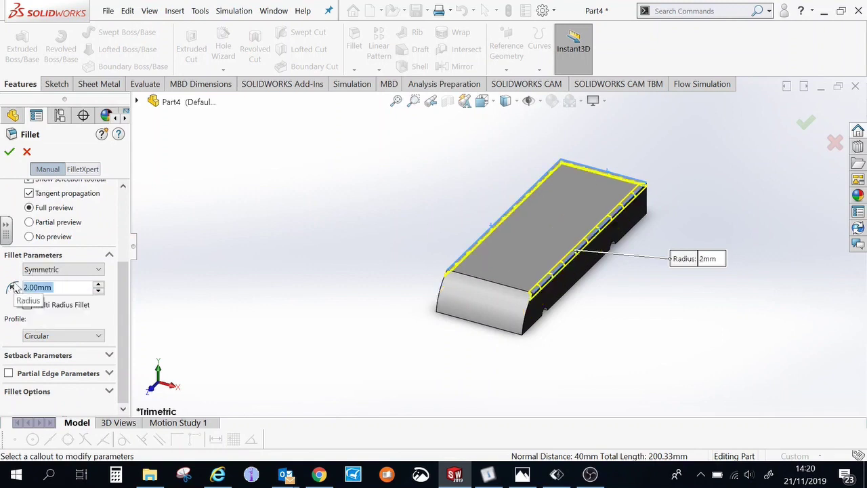
Add the two vertical corner edges at the square end to the fillet, keep full preview, and apply it.
{"action": "left_click", "coordinate": [647, 201]}
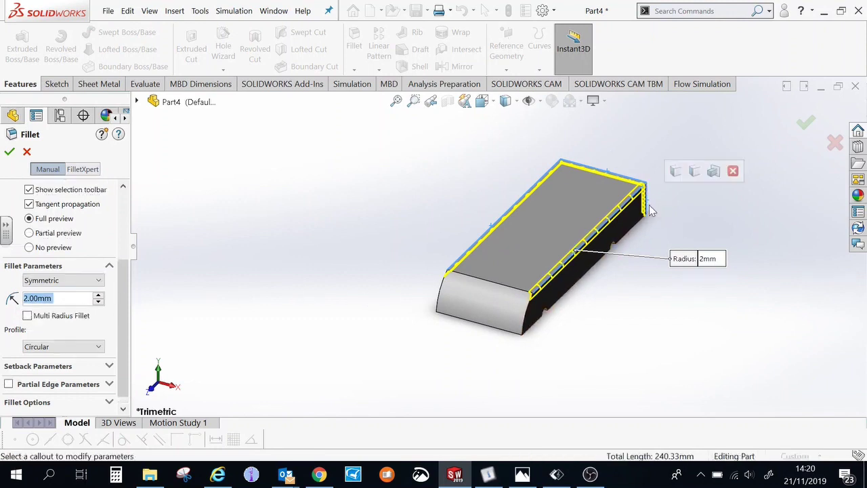
{"action": "left_click", "coordinate": [563, 181]}
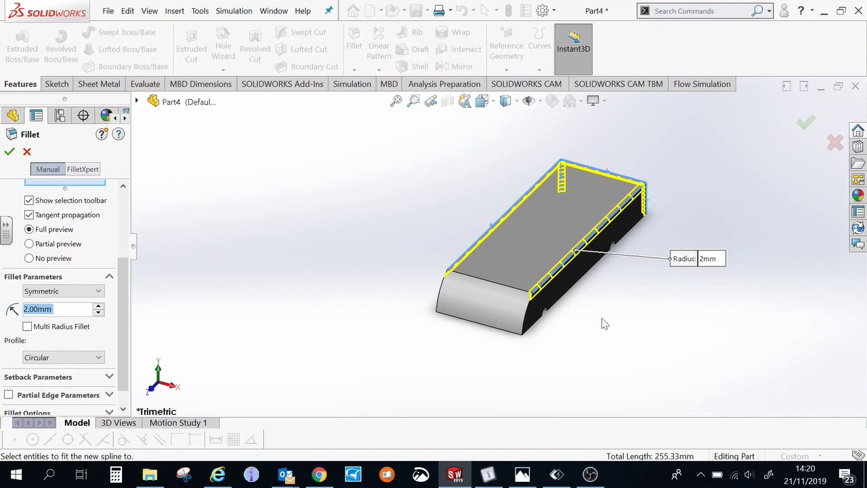
{"action": "left_click", "coordinate": [29, 259]}
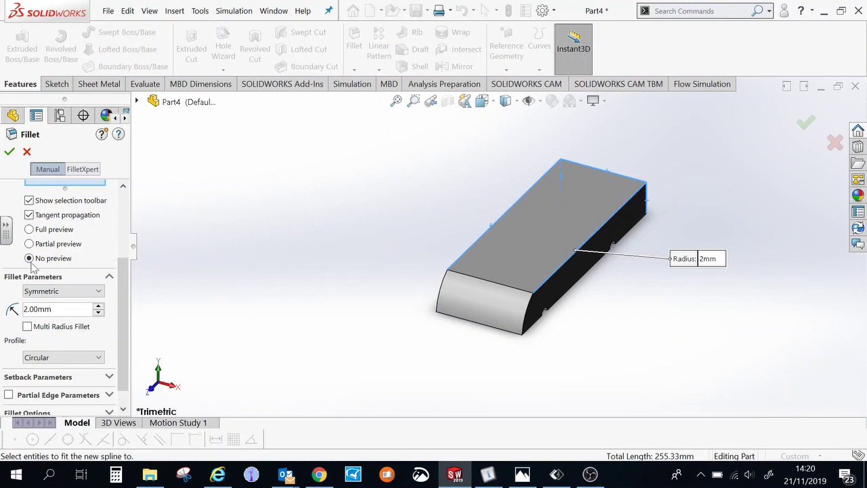
{"action": "left_click_drag", "start_coordinate": [120, 280], "coordinate": [132, 229]}
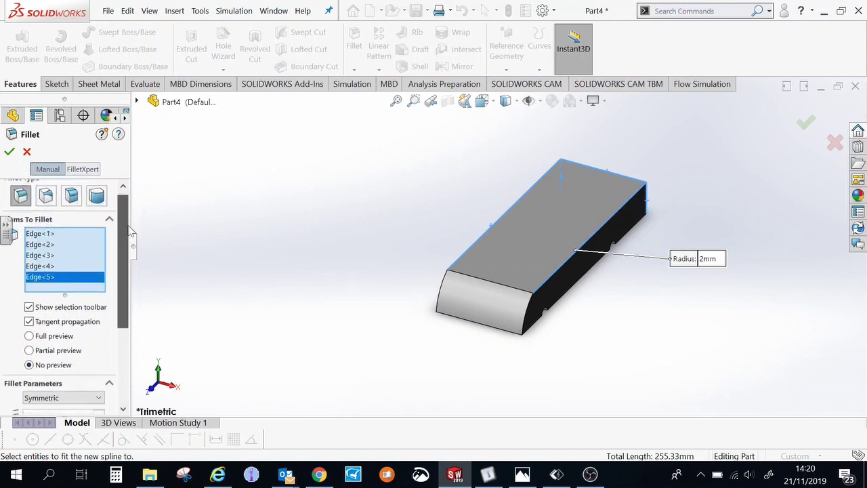
{"action": "scroll", "coordinate": [54, 271], "scroll_direction": "down", "scroll_amount": 3}
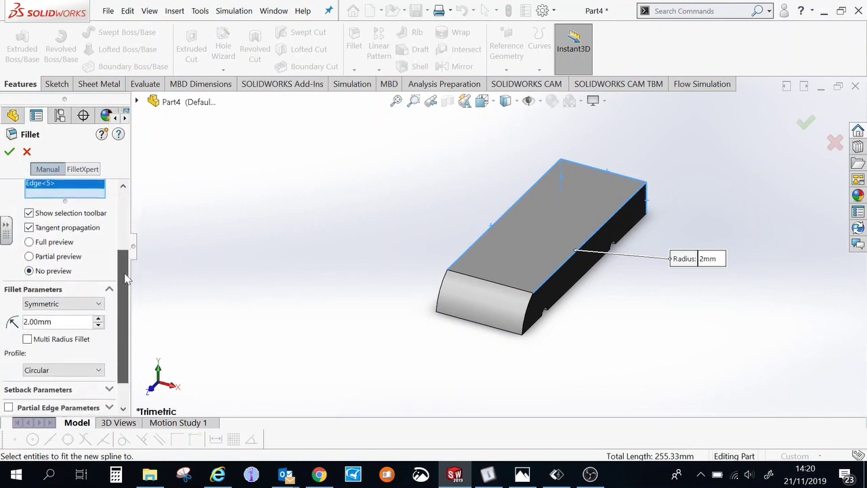
{"action": "left_click", "coordinate": [29, 242]}
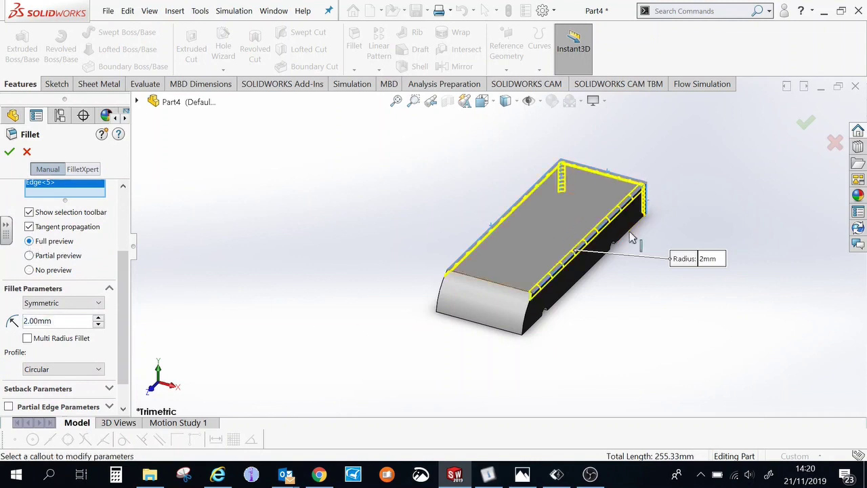
{"action": "left_click", "coordinate": [10, 153]}
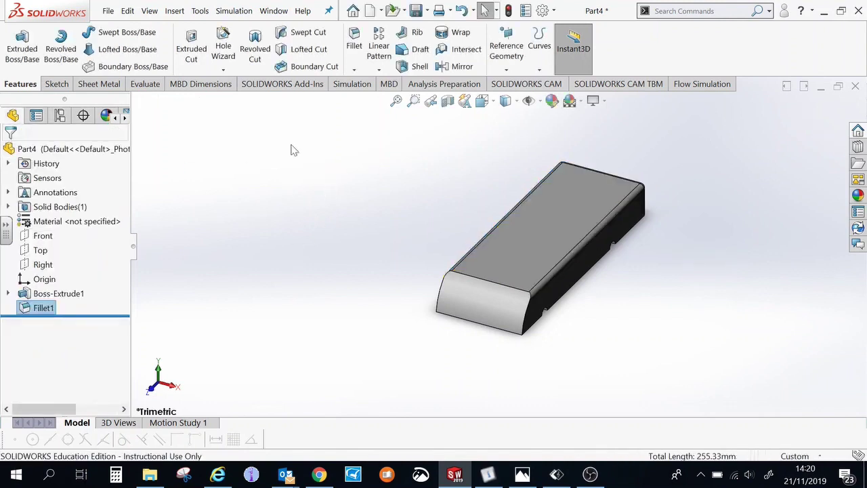
Save the part as "wooden part" in the Drone TG solution folder.
{"action": "left_click", "coordinate": [415, 11]}
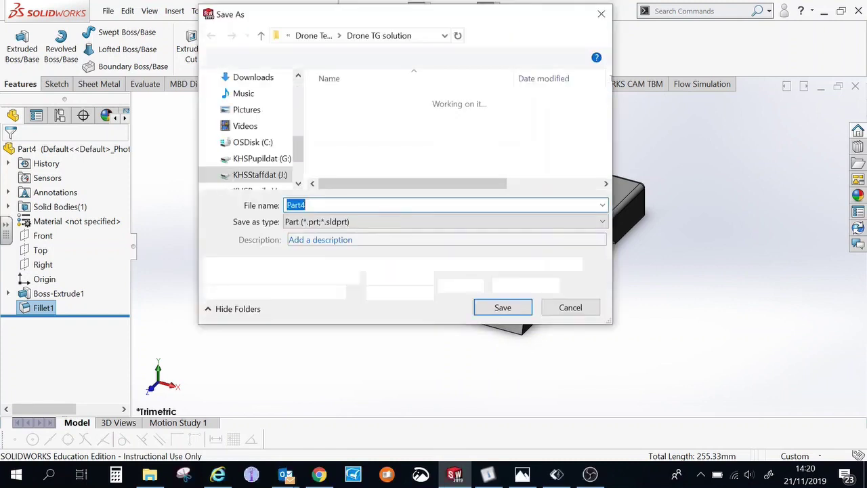
{"action": "type", "text": "w"}
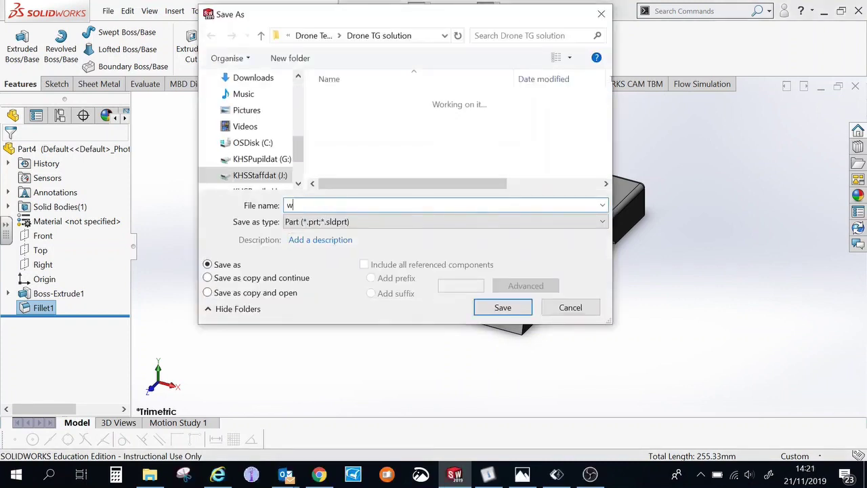
{"action": "type", "text": "ooden part"}
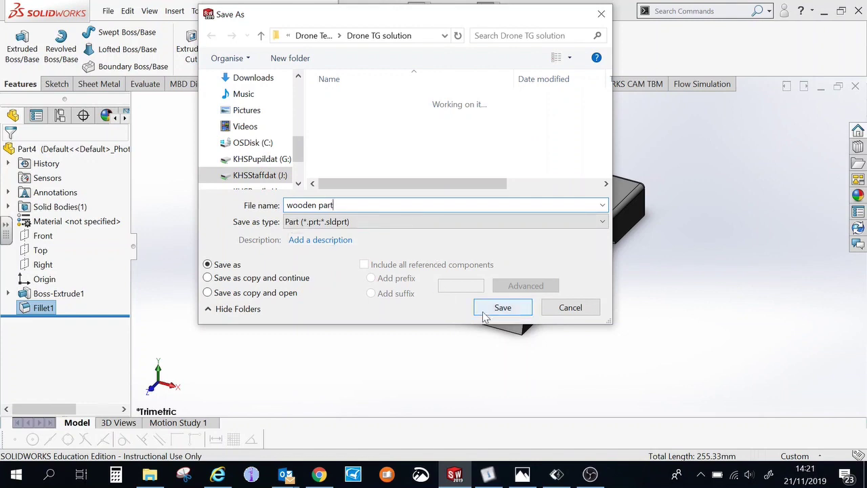
{"action": "left_click", "coordinate": [509, 310]}
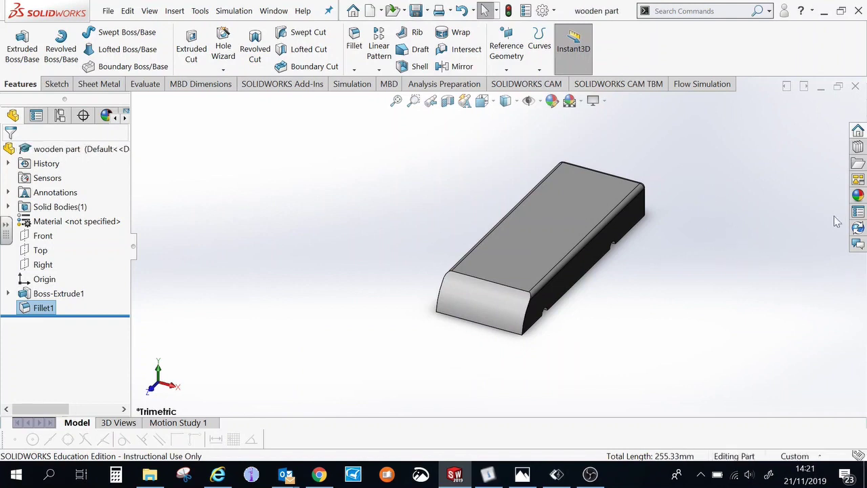
Open the Oak appearances in the Organic > Wood category of the appearance library.
{"action": "left_click", "coordinate": [858, 196]}
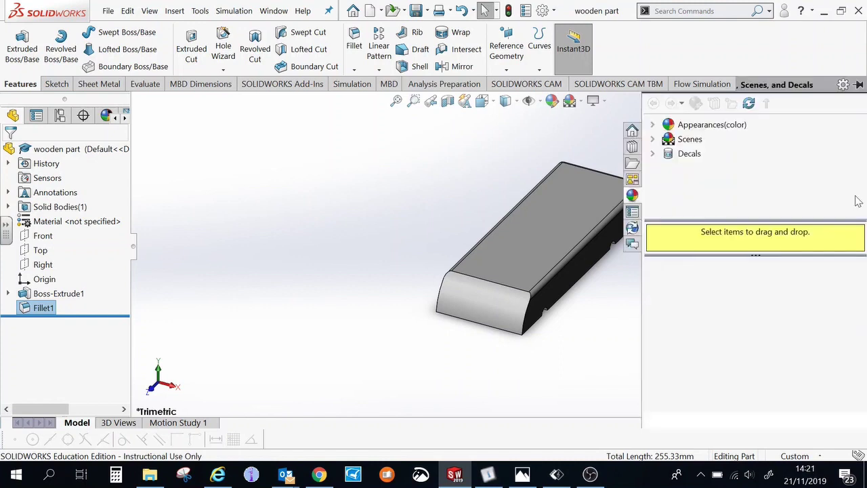
{"action": "left_click", "coordinate": [654, 126]}
{"action": "scroll", "coordinate": [670, 157], "scroll_direction": "down", "scroll_amount": 1}
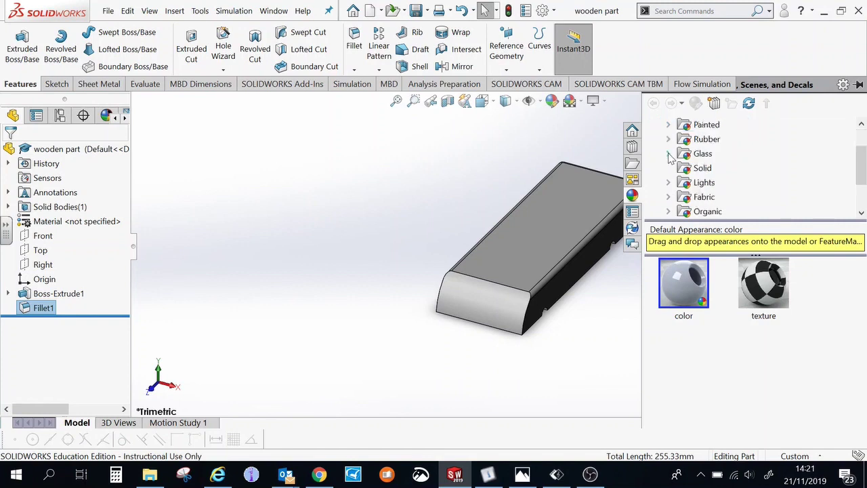
{"action": "scroll", "coordinate": [673, 177], "scroll_direction": "down", "scroll_amount": 1}
{"action": "left_click", "coordinate": [669, 168]}
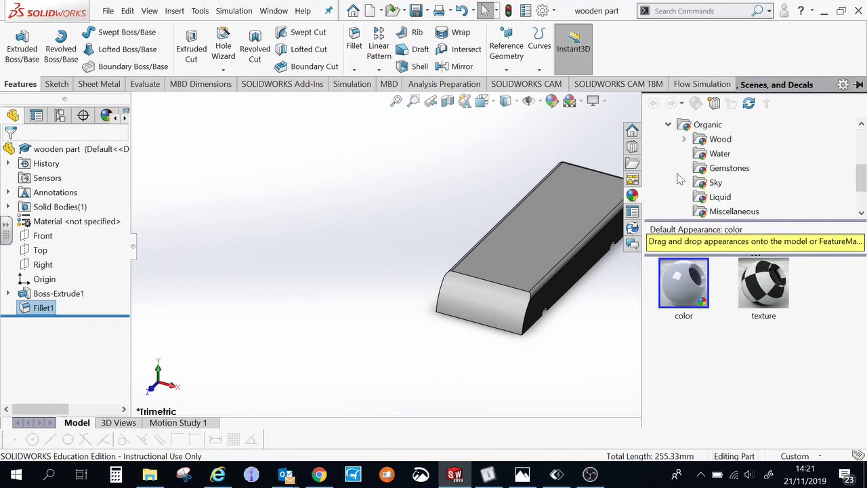
{"action": "left_click", "coordinate": [684, 139]}
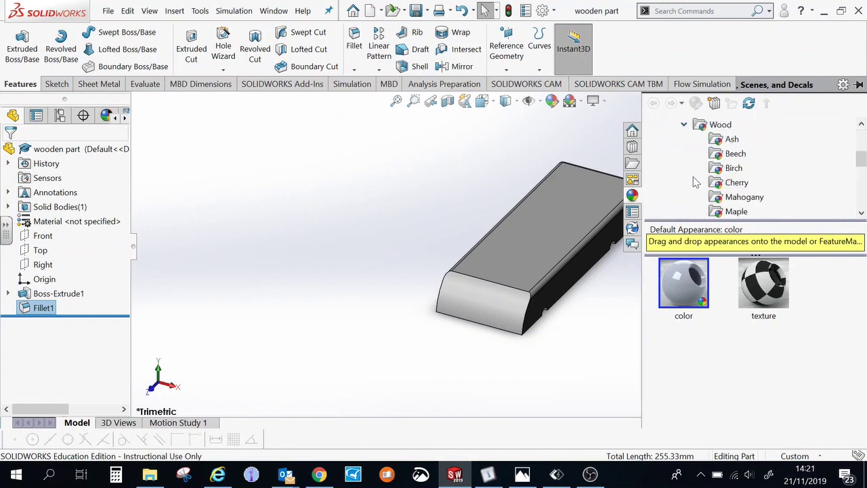
{"action": "scroll", "coordinate": [738, 169], "scroll_direction": "down", "scroll_amount": 1}
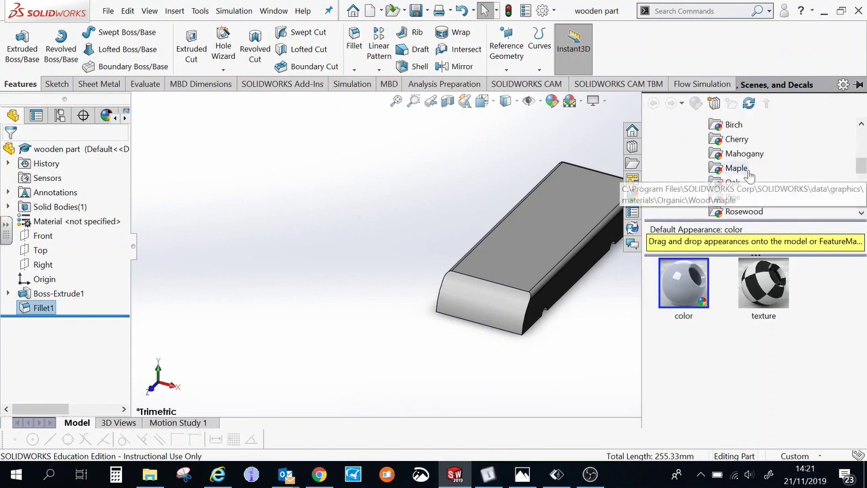
{"action": "scroll", "coordinate": [750, 177], "scroll_direction": "down", "scroll_amount": 1}
{"action": "scroll", "coordinate": [746, 189], "scroll_direction": "down", "scroll_amount": 1}
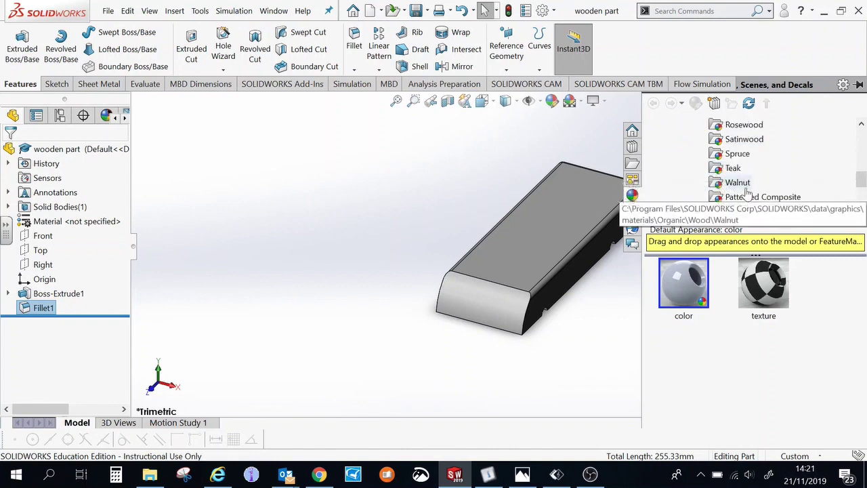
{"action": "scroll", "coordinate": [742, 187], "scroll_direction": "up", "scroll_amount": 1}
{"action": "left_click", "coordinate": [731, 140]}
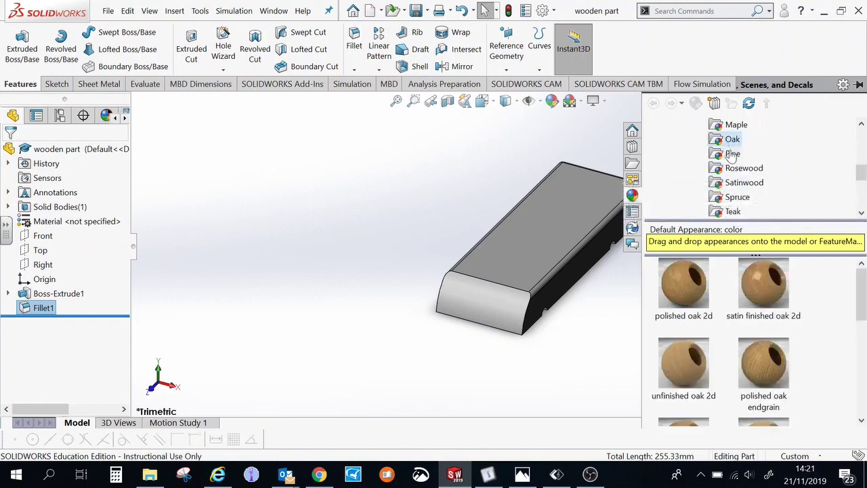
Apply the polished oak endgrain appearance to the whole body and save the part.
{"action": "mouse_move", "coordinate": [861, 307]}
{"action": "left_mouse_down"}
{"action": "mouse_move", "coordinate": [861, 370]}
{"action": "mouse_move", "coordinate": [856, 314]}
{"action": "left_mouse_up"}
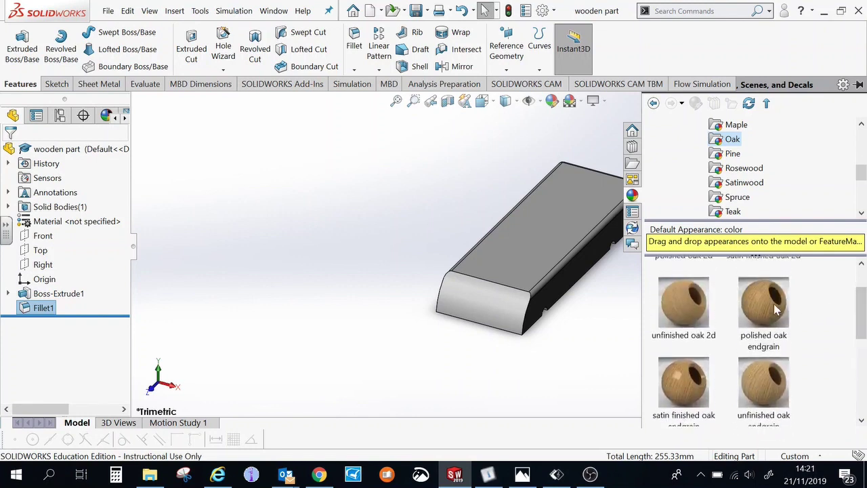
{"action": "left_click_drag", "start_coordinate": [776, 309], "coordinate": [581, 249]}
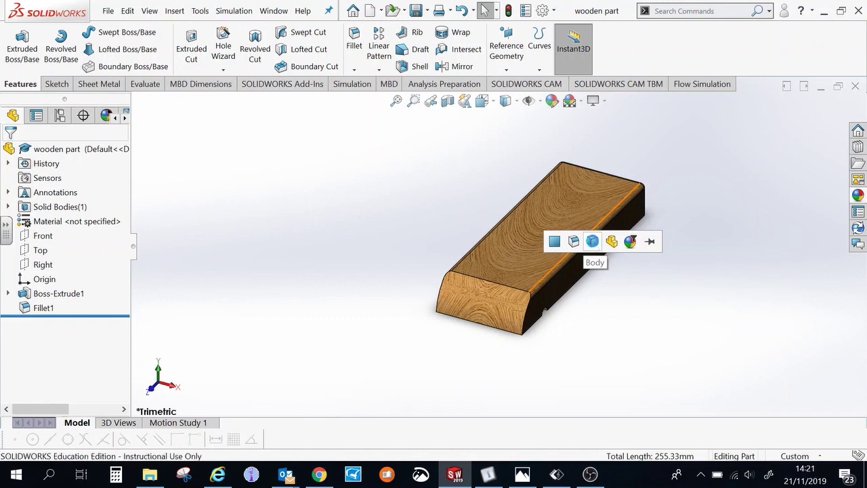
{"action": "left_click", "coordinate": [593, 243]}
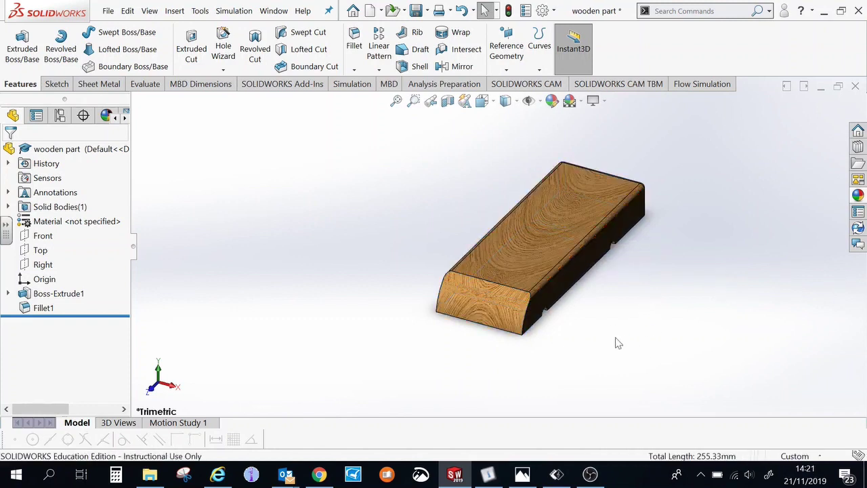
{"action": "left_click", "coordinate": [416, 11]}
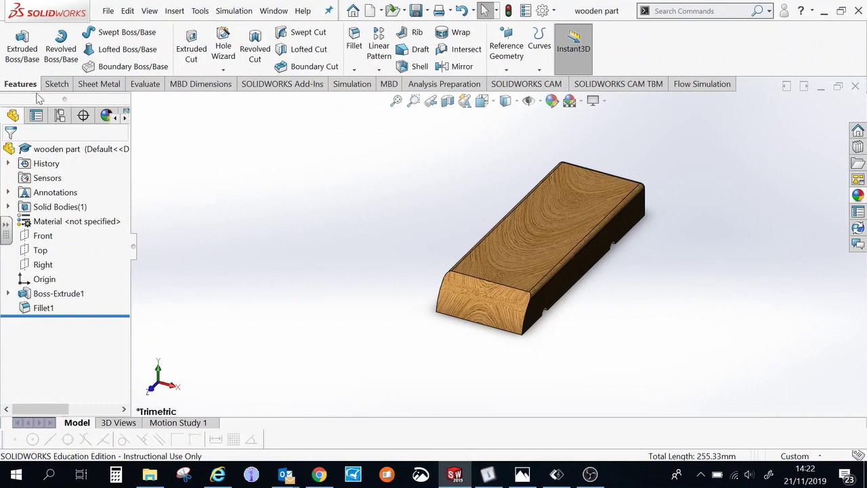
Start an extruded cut with a new sketch on the block's top face, oriented to the Top view.
{"action": "left_click", "coordinate": [191, 42]}
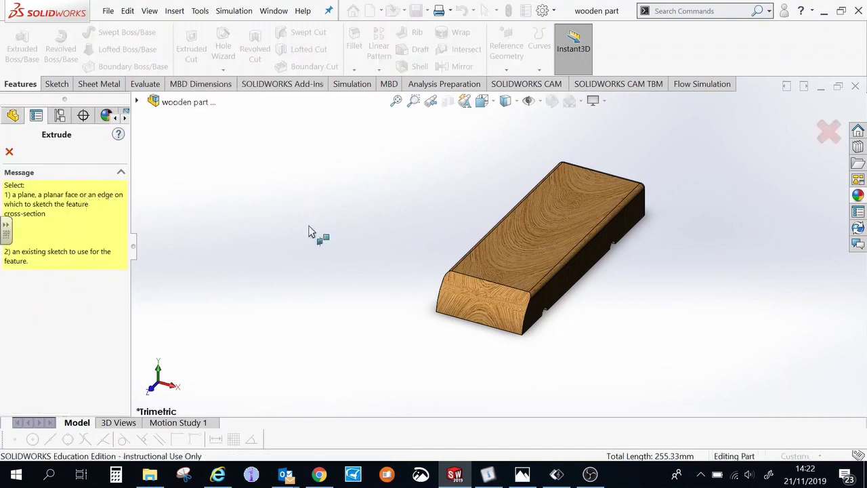
{"action": "key", "text": "Escape"}
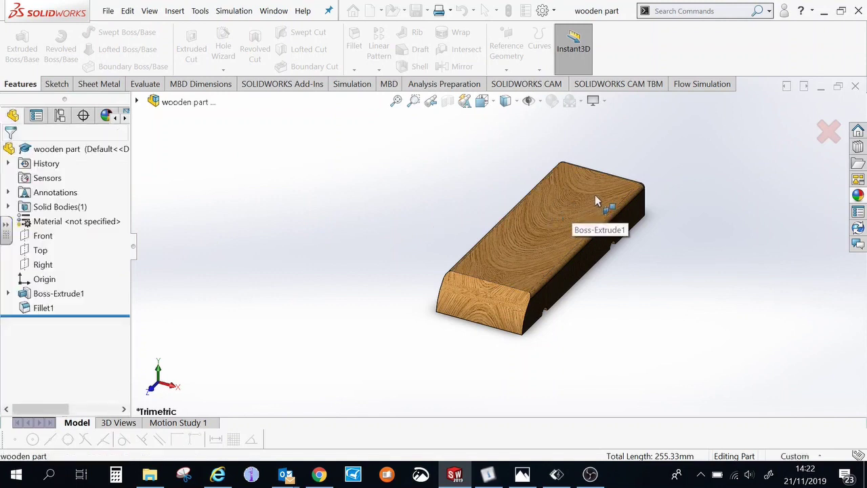
{"action": "left_click", "coordinate": [595, 194]}
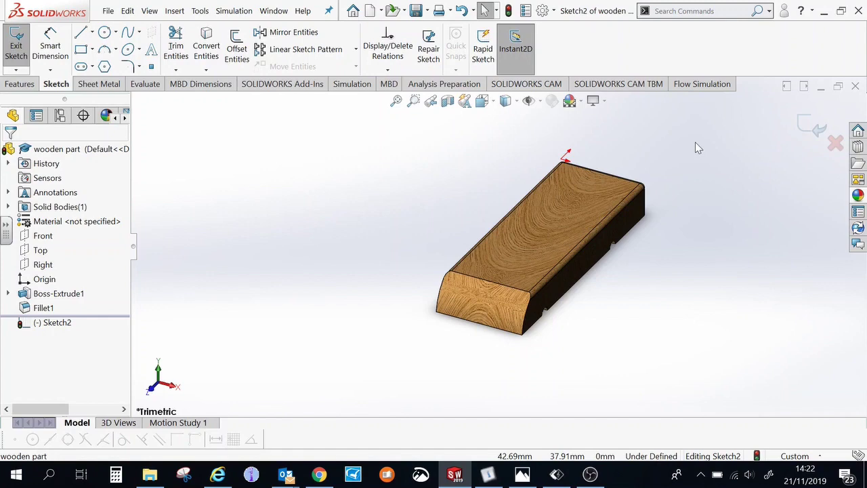
{"action": "key", "text": "ctrl+1"}
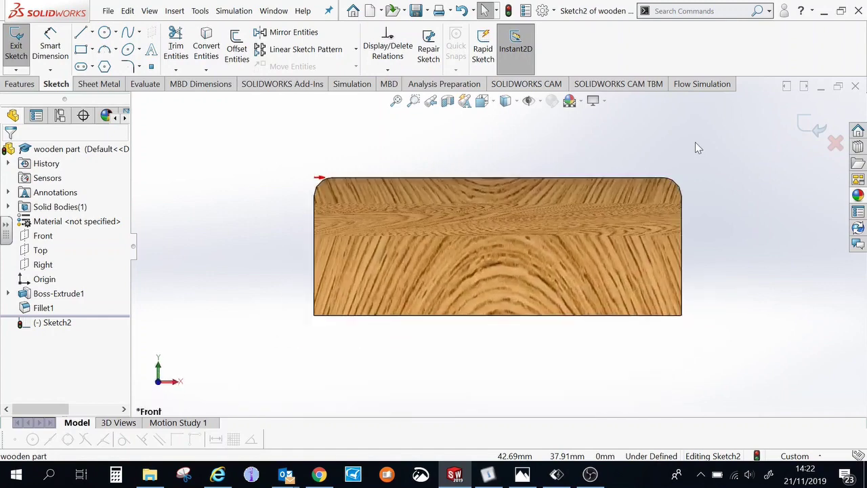
{"action": "key", "text": "ctrl+2"}
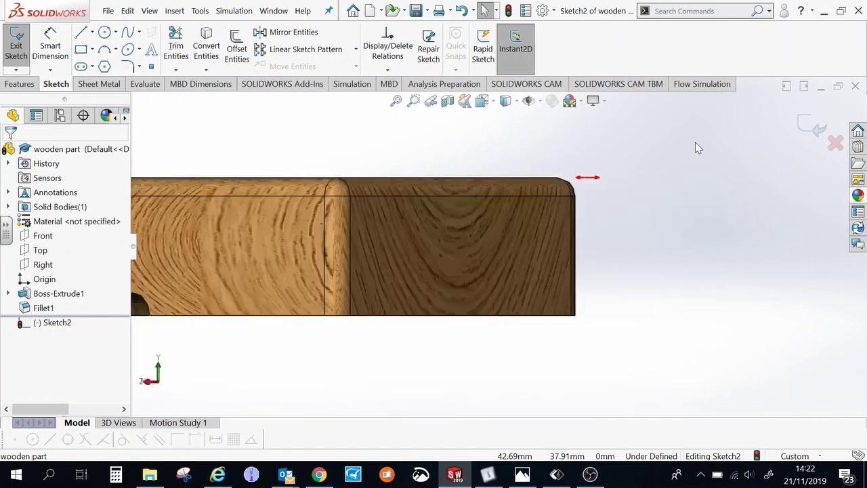
{"action": "key", "text": "ctrl+3"}
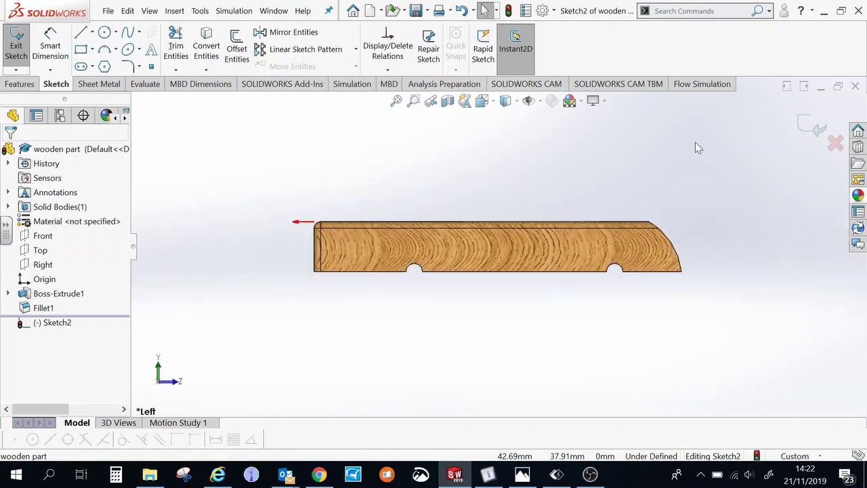
{"action": "key", "text": "ctrl+4"}
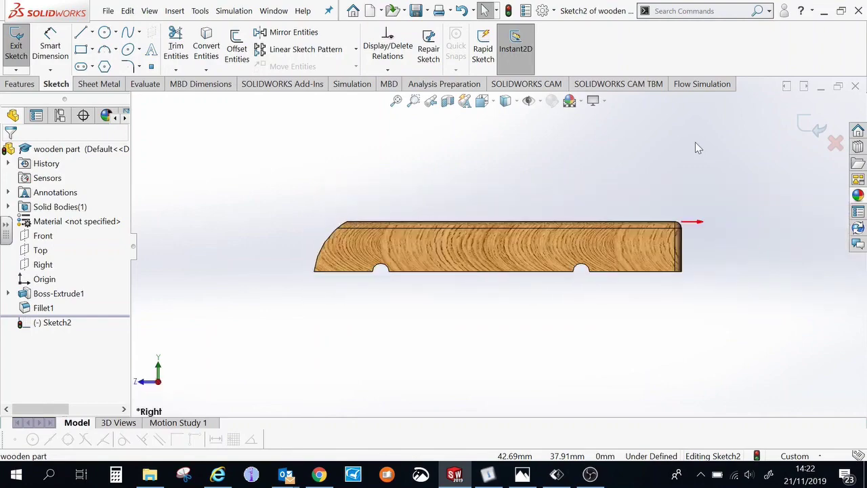
{"action": "key", "text": "ctrl+5"}
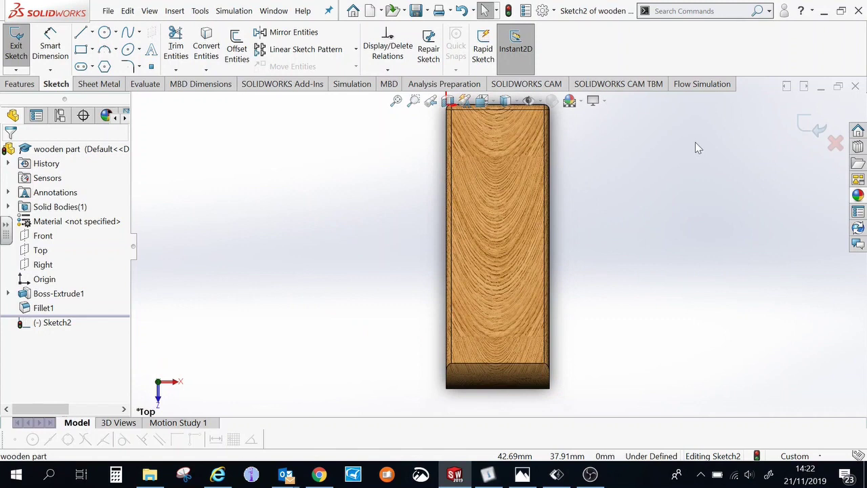
Sketch a circle about 14 mm in diameter on the block's centreline, about 15 mm from the square end.
{"action": "key", "text": "z"}
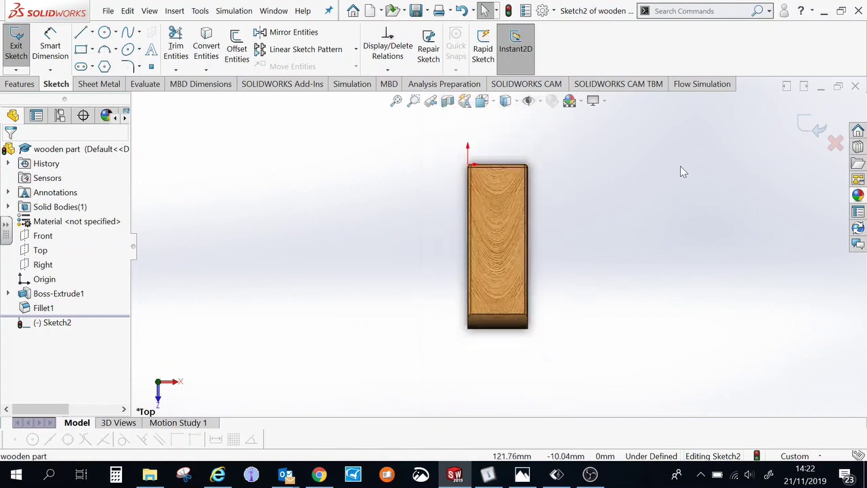
{"action": "scroll", "coordinate": [554, 207], "scroll_direction": "down", "scroll_amount": 2}
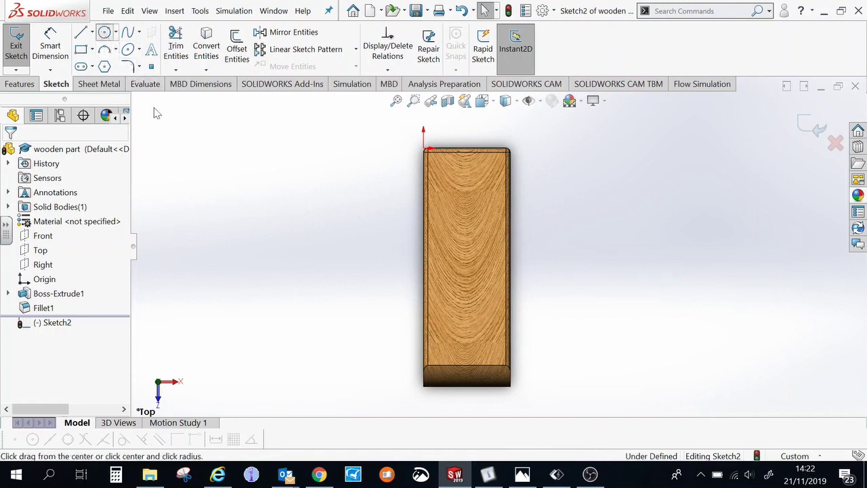
{"action": "left_click", "coordinate": [104, 32]}
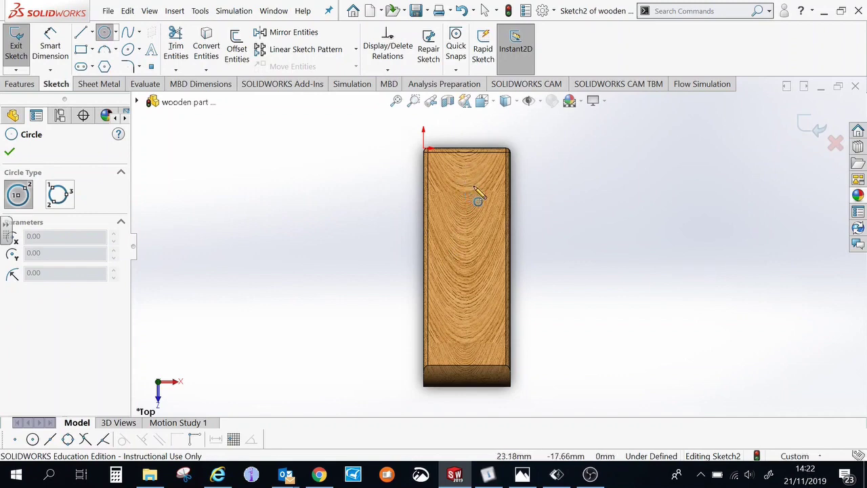
{"action": "scroll", "coordinate": [478, 198], "scroll_direction": "down", "scroll_amount": 5}
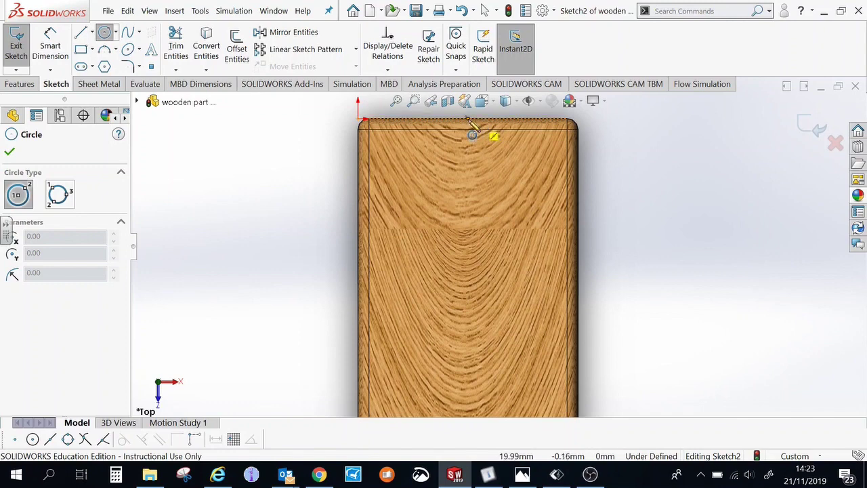
{"action": "left_click", "coordinate": [468, 198]}
{"action": "left_click", "coordinate": [498, 237]}
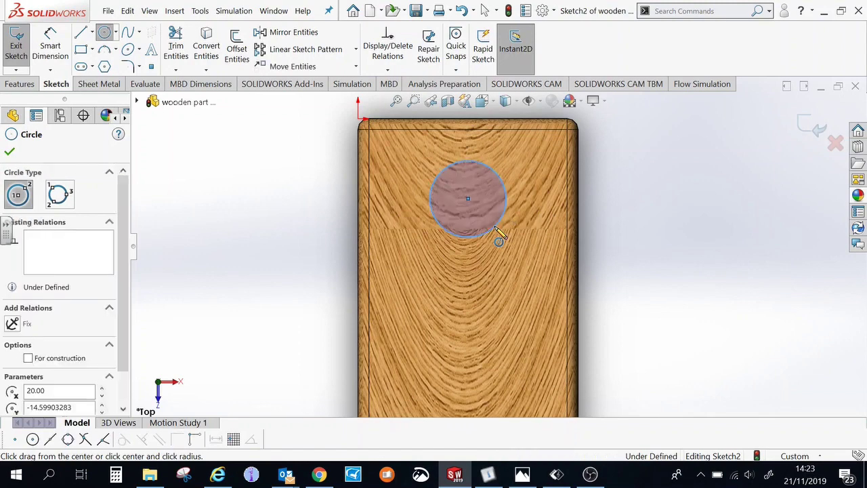
Sketch two more circles in line below the first, about 12 and 15 mm in diameter, centred about 32 and 48 mm from the square end.
{"action": "scroll", "coordinate": [498, 237], "scroll_direction": "up", "scroll_amount": 4}
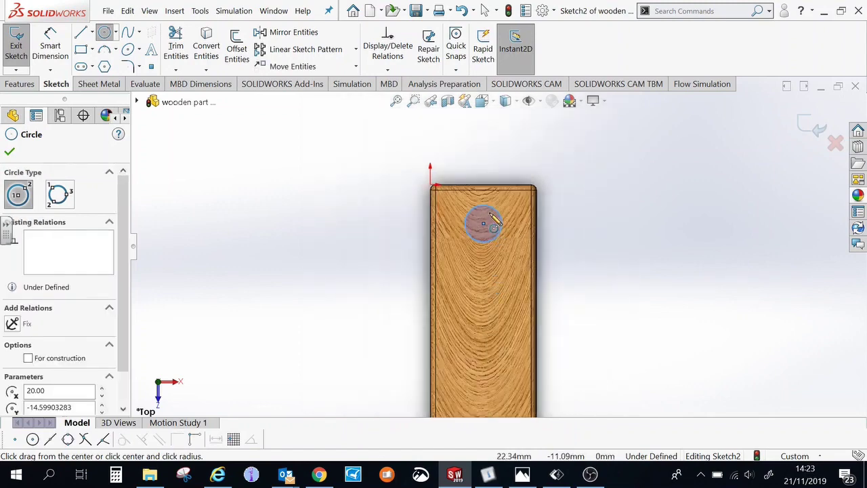
{"action": "scroll", "coordinate": [493, 222], "scroll_direction": "up", "scroll_amount": 2}
{"action": "scroll", "coordinate": [505, 259], "scroll_direction": "down", "scroll_amount": 5}
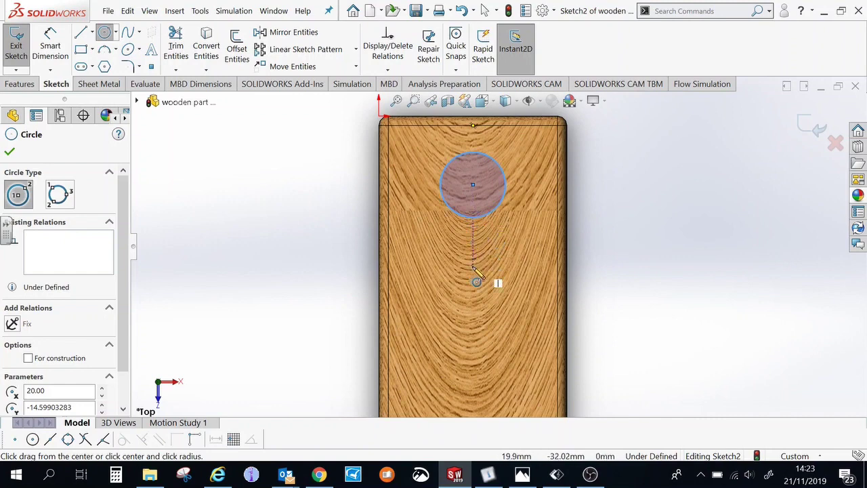
{"action": "left_click", "coordinate": [473, 266]}
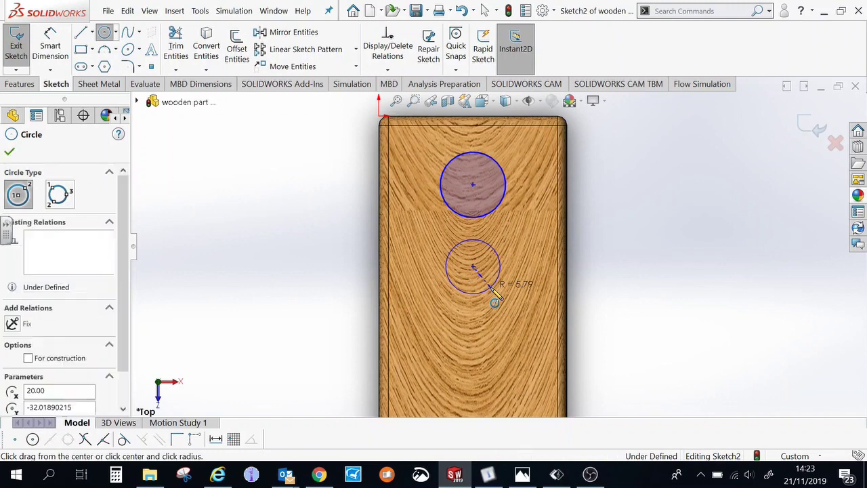
{"action": "left_click", "coordinate": [492, 288]}
{"action": "scroll", "coordinate": [498, 295], "scroll_direction": "up", "scroll_amount": 2}
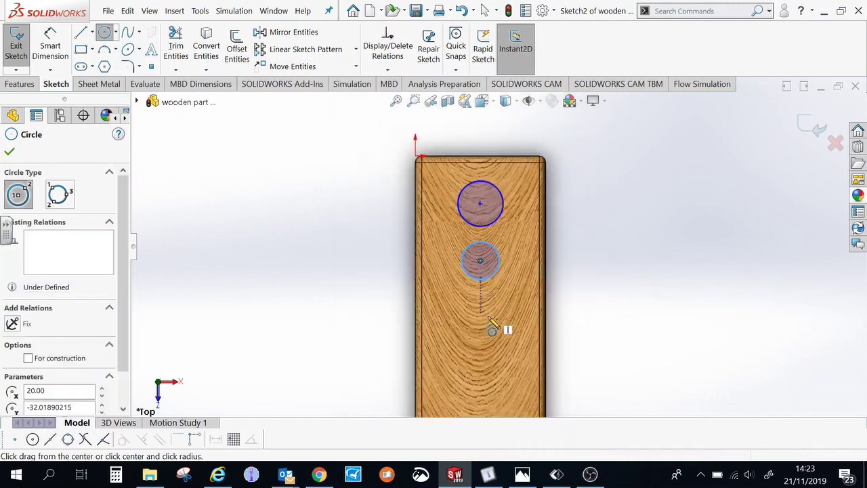
{"action": "left_click", "coordinate": [481, 313]}
{"action": "left_click", "coordinate": [498, 332]}
Sketch a fourth circle about 19 mm in diameter in line with the others, about 71 mm from the square end.
{"action": "scroll", "coordinate": [500, 257], "scroll_direction": "up", "scroll_amount": 3}
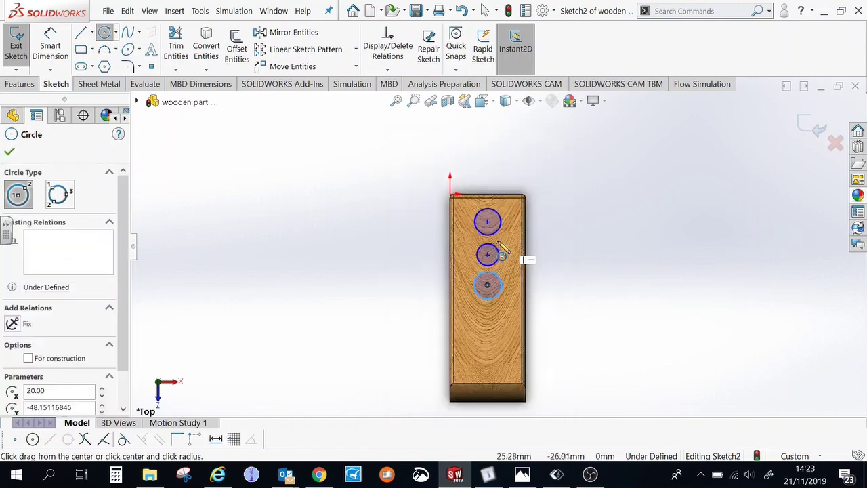
{"action": "scroll", "coordinate": [505, 296], "scroll_direction": "down", "scroll_amount": 3}
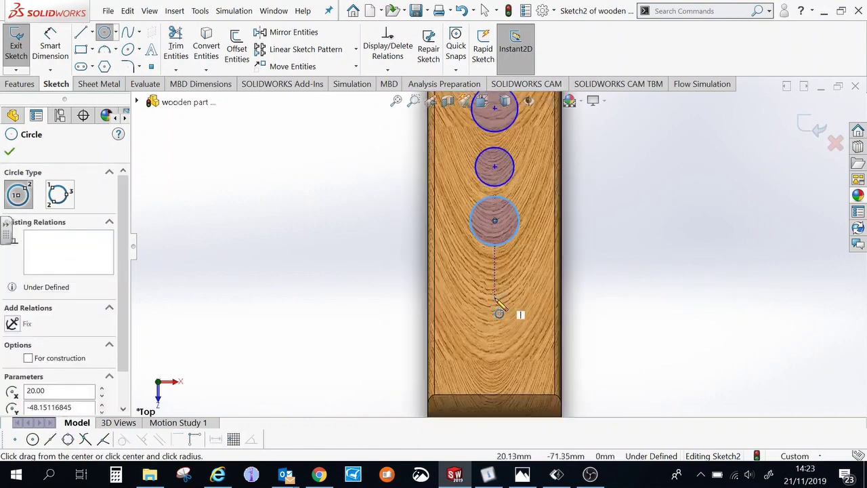
{"action": "left_click", "coordinate": [495, 299]}
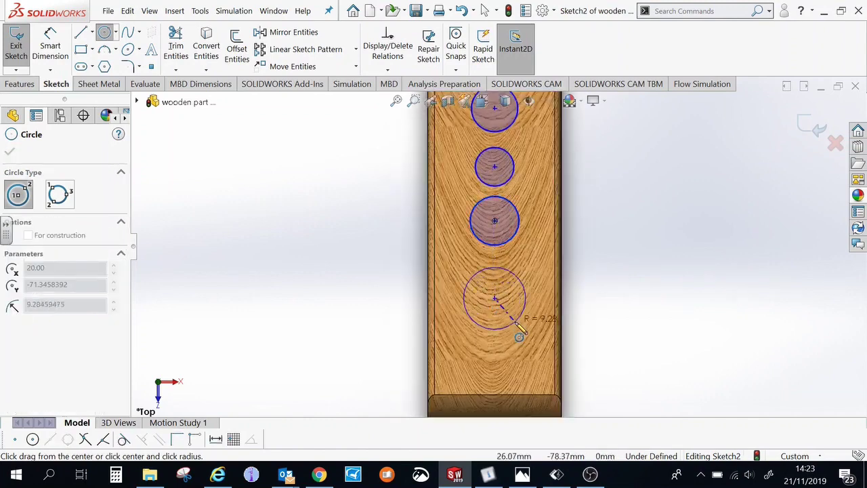
{"action": "left_click", "coordinate": [519, 318]}
{"action": "scroll", "coordinate": [532, 309], "scroll_direction": "up", "scroll_amount": 2}
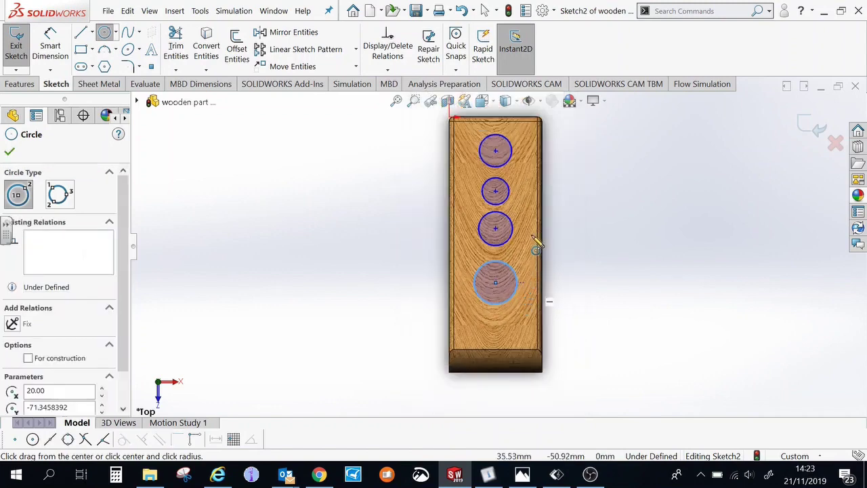
{"action": "scroll", "coordinate": [535, 226], "scroll_direction": "down", "scroll_amount": 2}
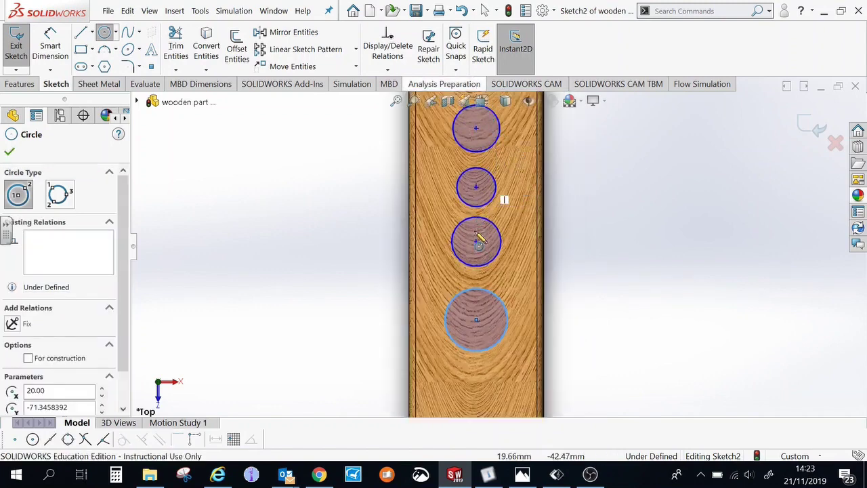
{"action": "scroll", "coordinate": [503, 342], "scroll_direction": "up", "scroll_amount": 3}
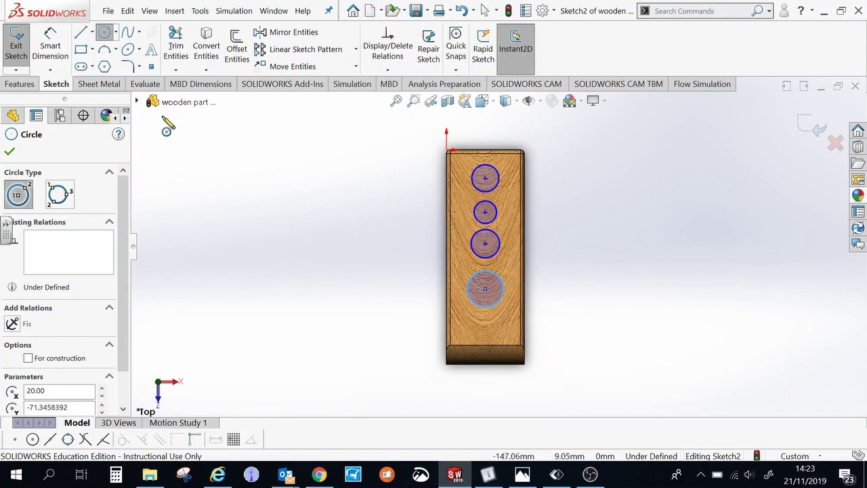
Dimension the circle nearest the square end to a diameter of 8 mm.
{"action": "left_click", "coordinate": [50, 46]}
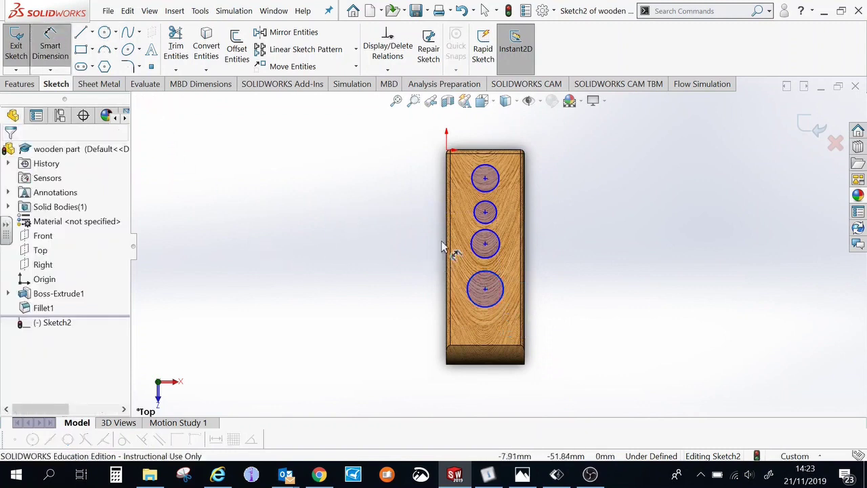
{"action": "left_click", "coordinate": [498, 193]}
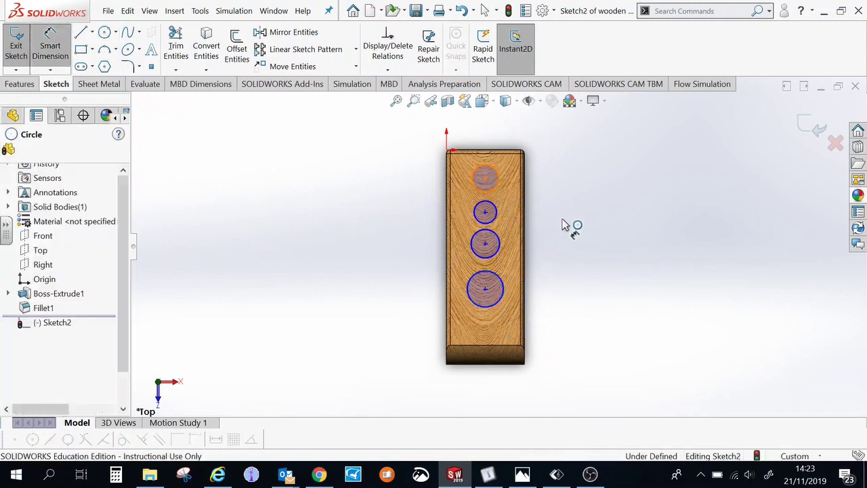
{"action": "left_click", "coordinate": [569, 233]}
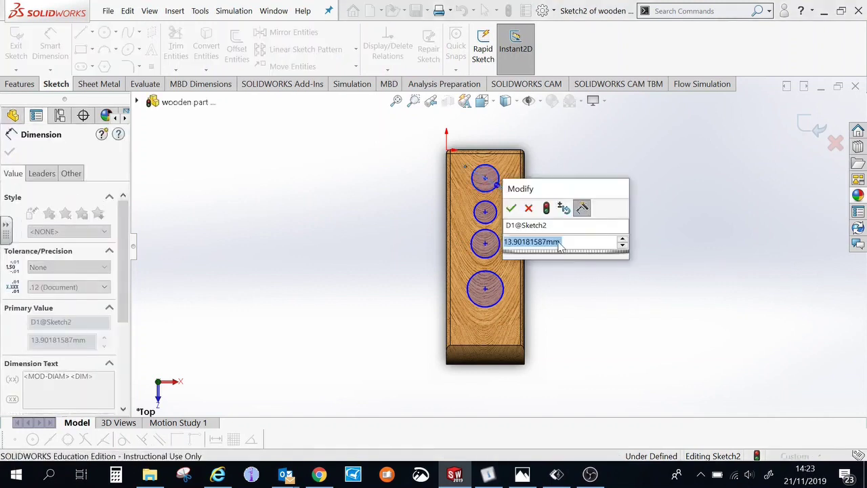
{"action": "type", "text": "8"}
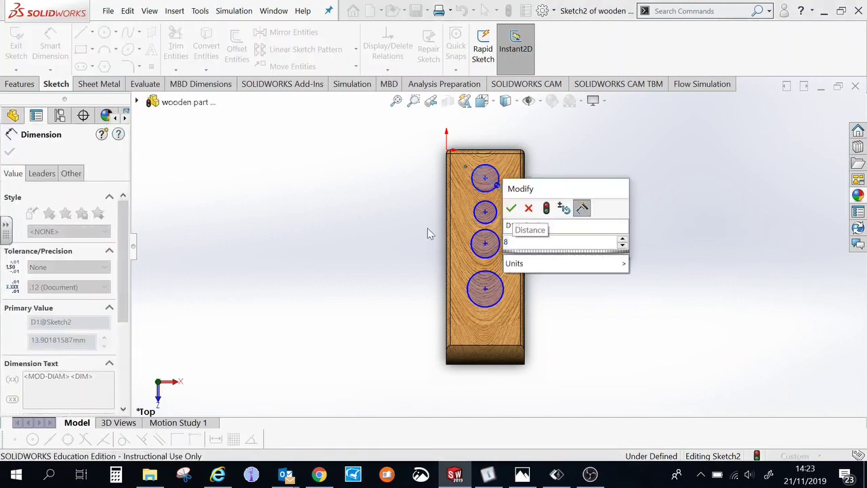
{"action": "left_click", "coordinate": [512, 209]}
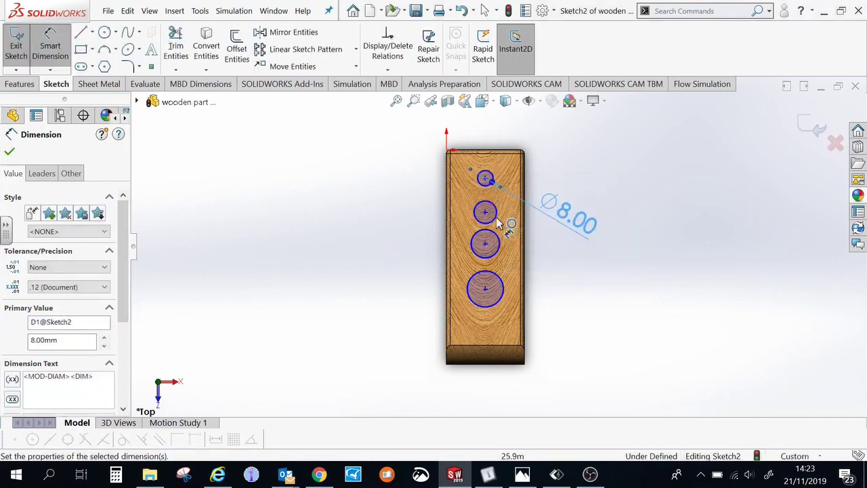
Dimension the second circle from the square end to a diameter of 8 mm.
{"action": "left_click", "coordinate": [485, 212]}
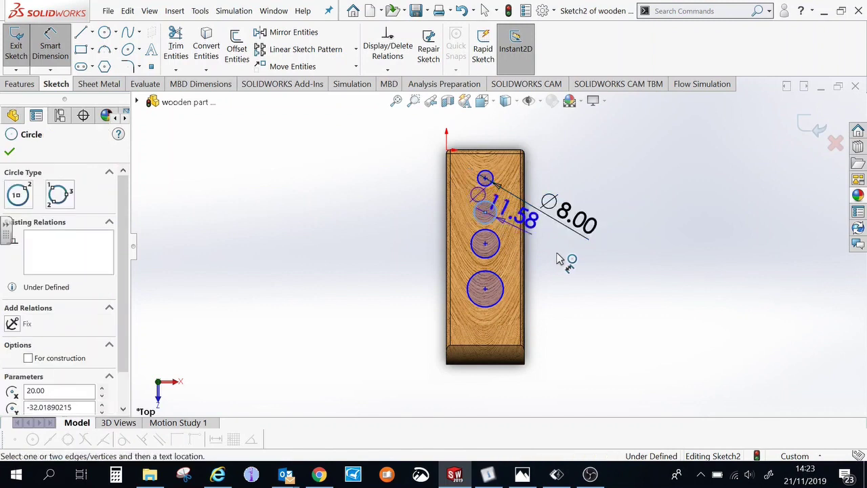
{"action": "left_click", "coordinate": [569, 268]}
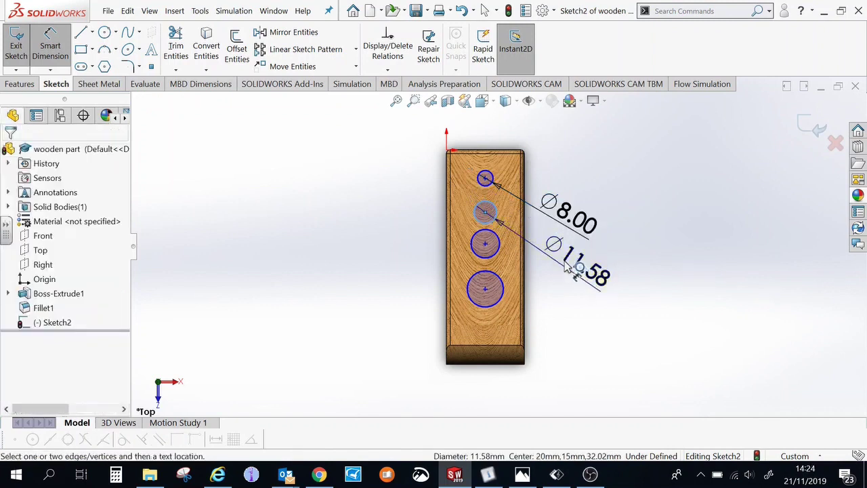
{"action": "double_click", "coordinate": [607, 289]}
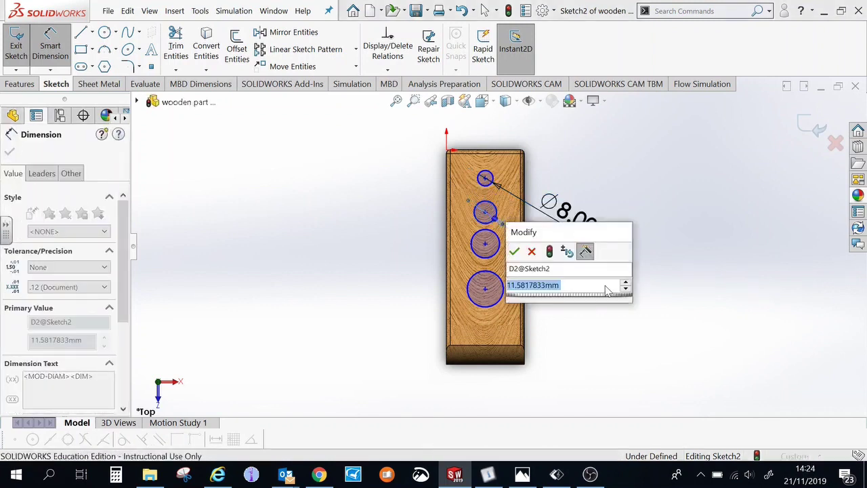
{"action": "type", "text": "8"}
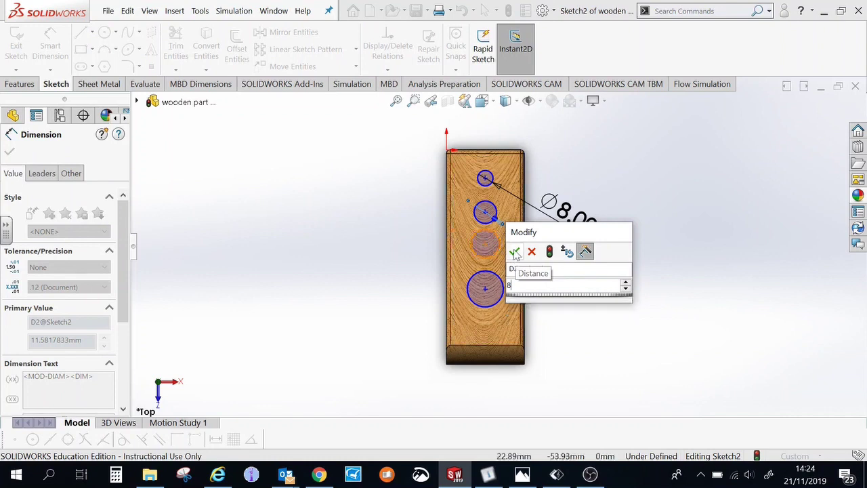
{"action": "left_click", "coordinate": [515, 253]}
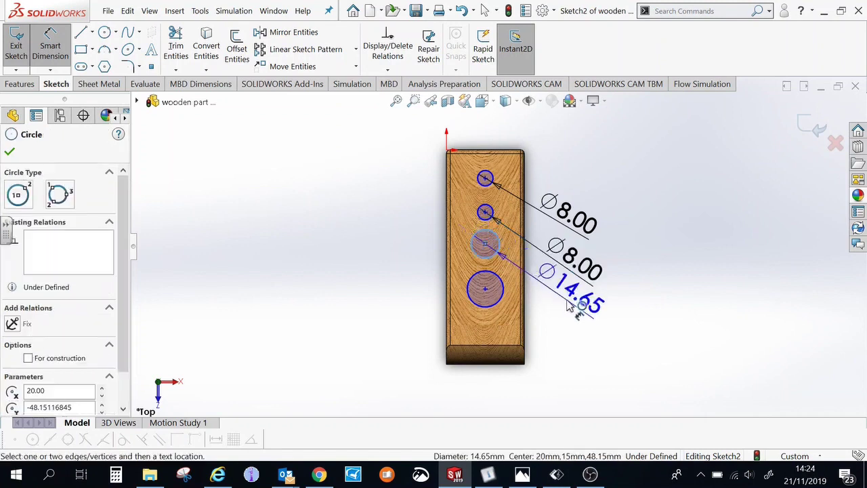
Dimension the third circle from the square end to a diameter of 8 mm.
{"action": "left_click", "coordinate": [570, 305]}
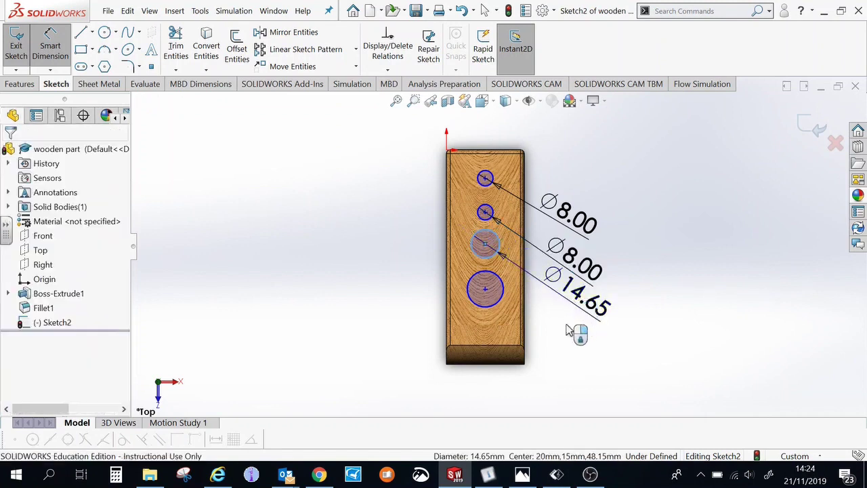
{"action": "double_click", "coordinate": [568, 330]}
{"action": "type", "text": "8"}
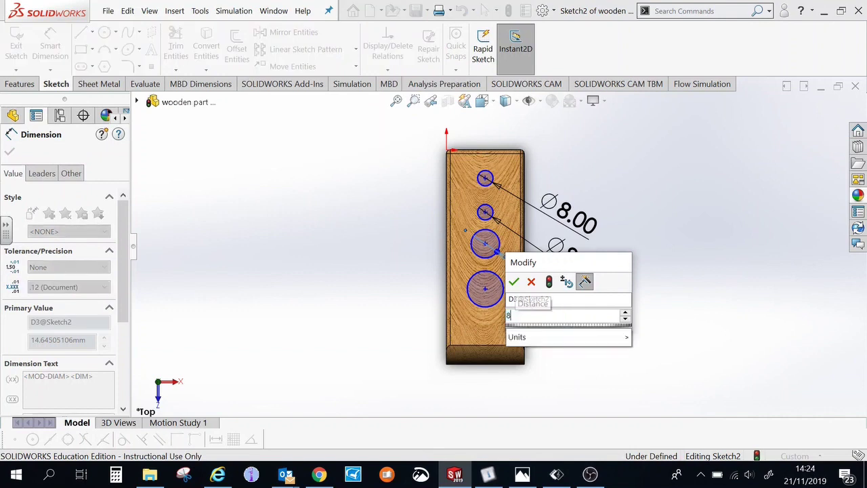
{"action": "left_click", "coordinate": [517, 282]}
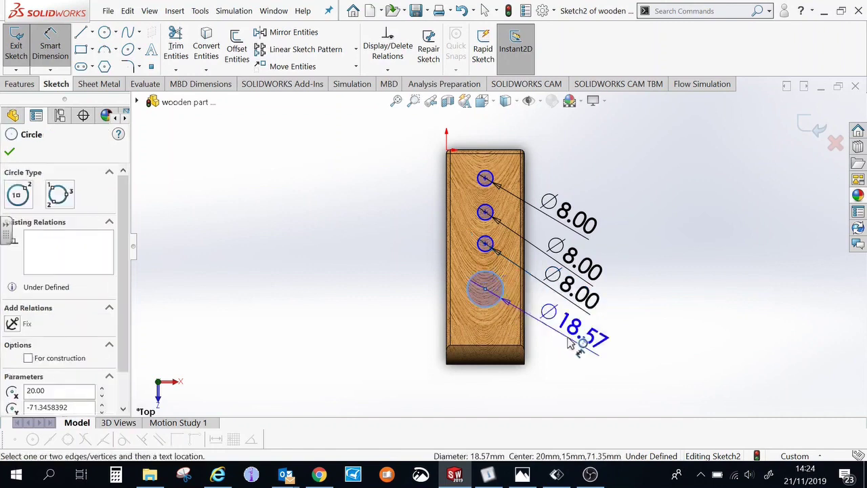
Dimension the fourth circle, farthest from the square end, to a diameter of 8 mm.
{"action": "left_click", "coordinate": [574, 350]}
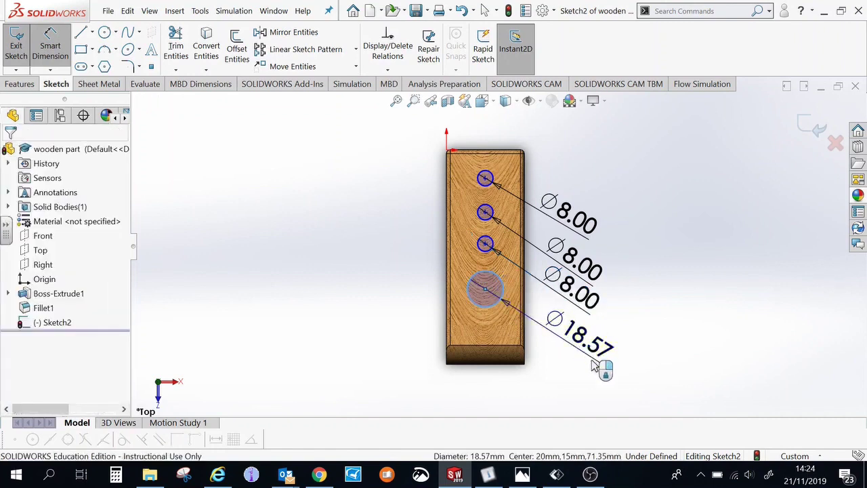
{"action": "double_click", "coordinate": [593, 366]}
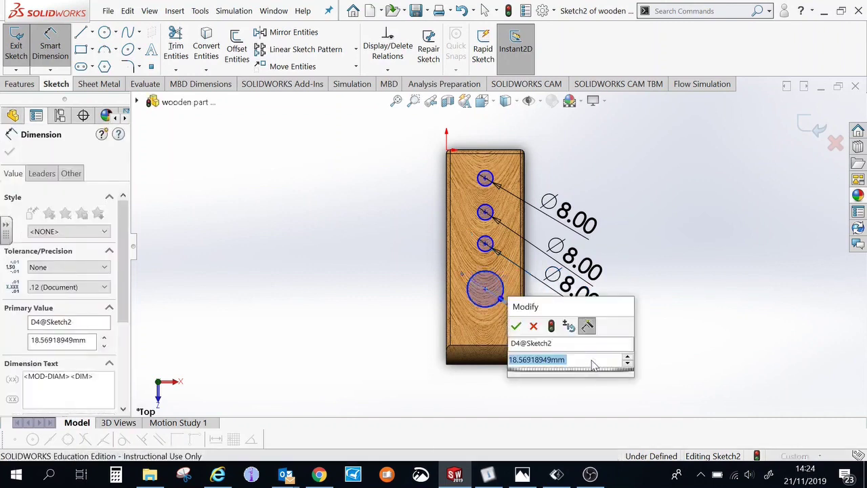
{"action": "type", "text": "8"}
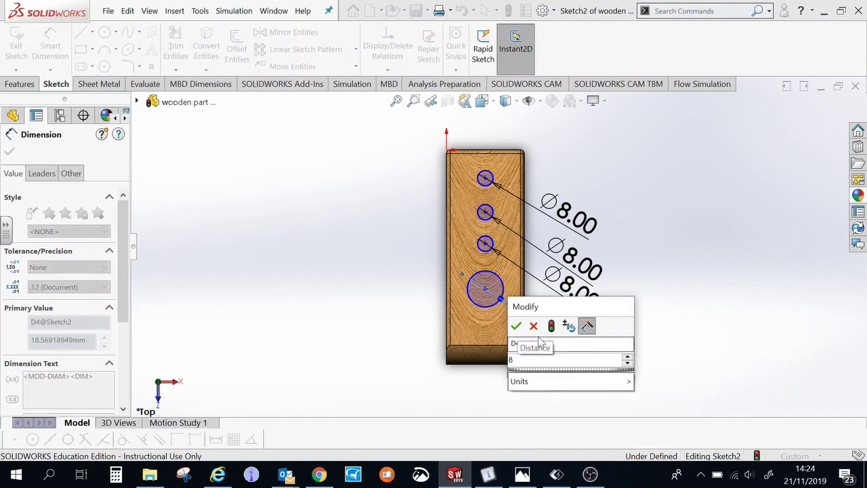
{"action": "left_click", "coordinate": [517, 326]}
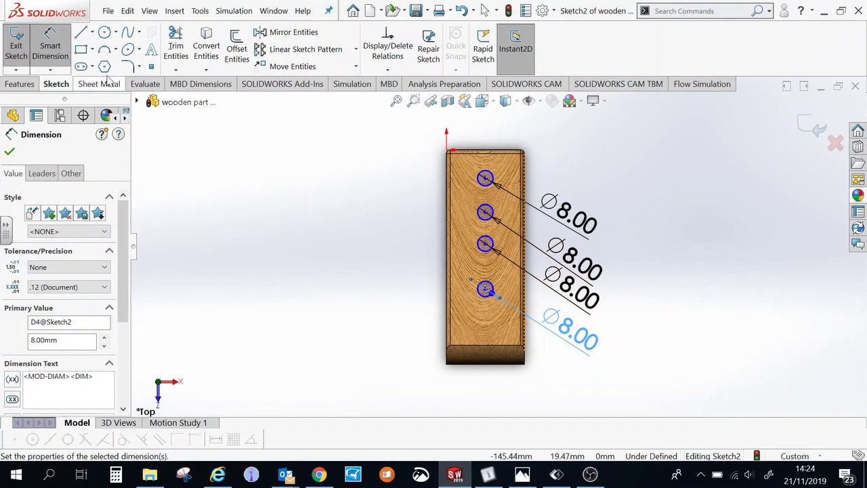
Dimension the first circle's centre at 20 mm from the block's square end edge.
{"action": "left_click", "coordinate": [68, 51]}
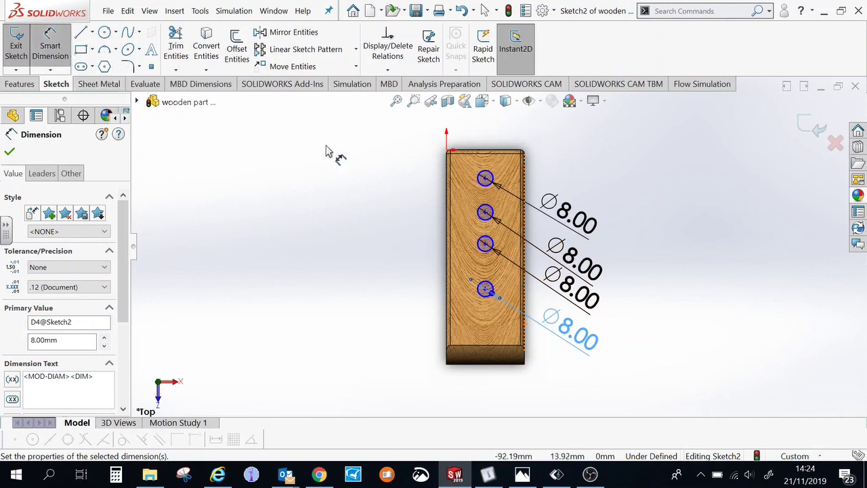
{"action": "left_click", "coordinate": [503, 152]}
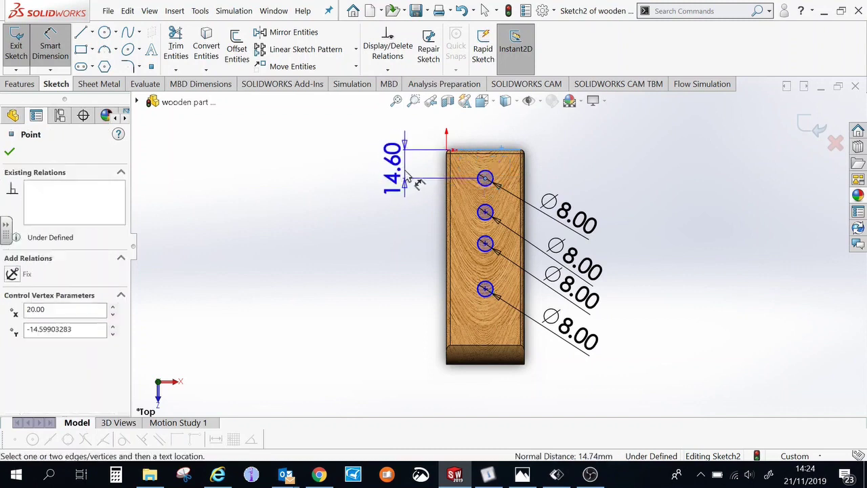
{"action": "left_click", "coordinate": [410, 177]}
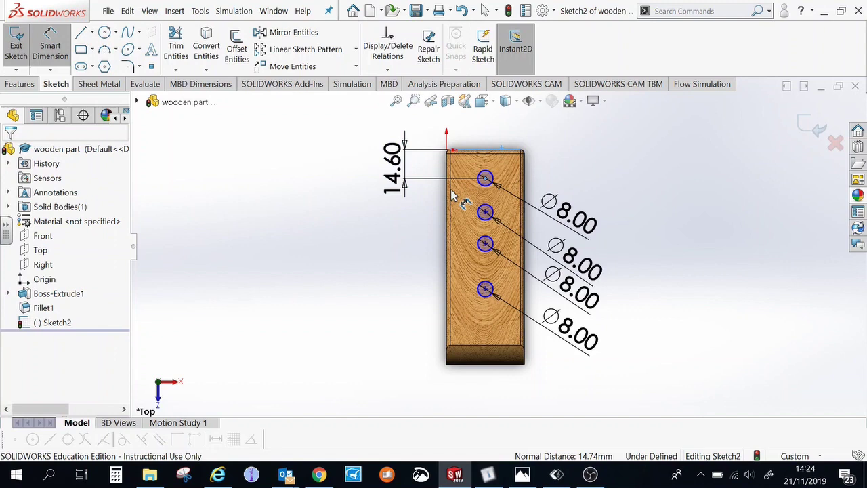
{"action": "type", "text": "2"}
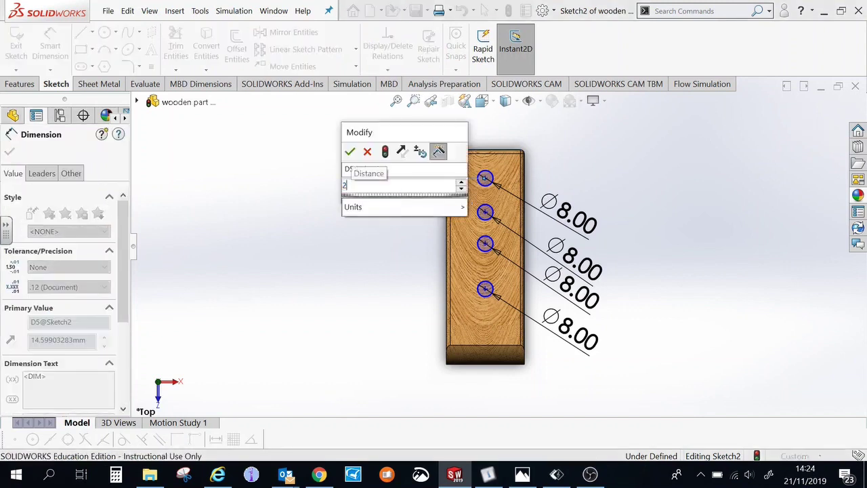
{"action": "type", "text": "0"}
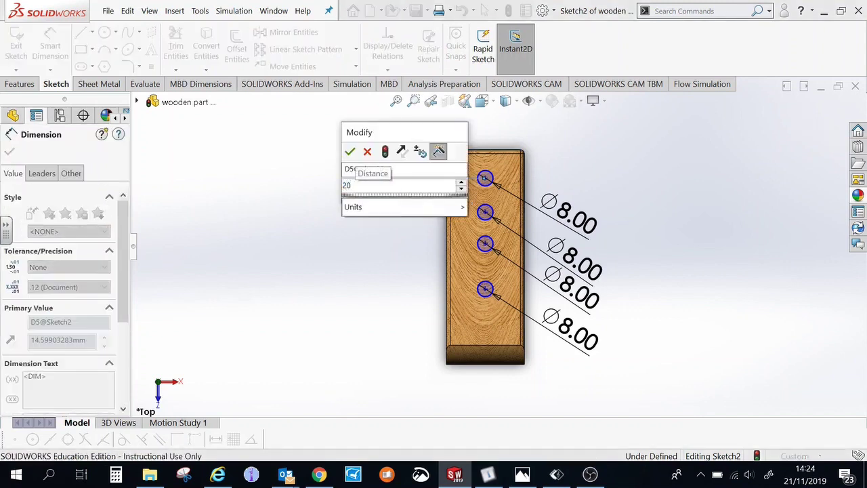
{"action": "left_click", "coordinate": [354, 154]}
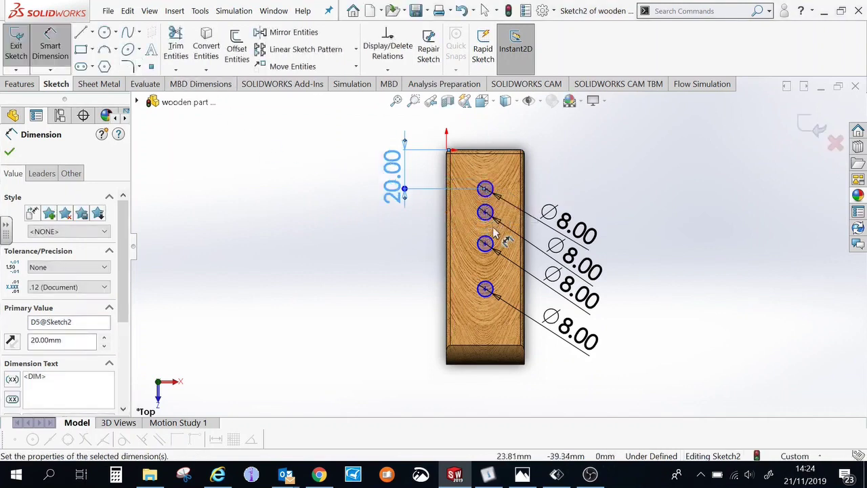
Set the distance between the centres of the first and second circles to 20 mm.
{"action": "scroll", "coordinate": [492, 210], "scroll_direction": "down", "scroll_amount": 2}
{"action": "scroll", "coordinate": [493, 227], "scroll_direction": "down", "scroll_amount": 2}
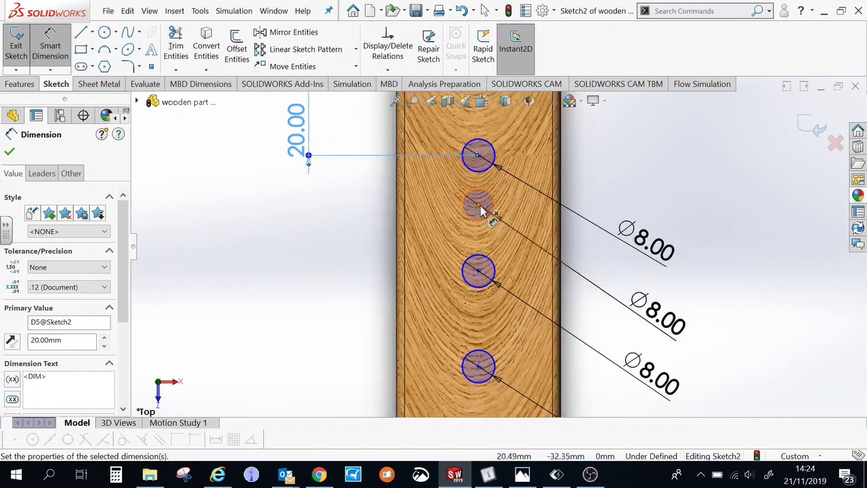
{"action": "scroll", "coordinate": [480, 210], "scroll_direction": "up", "scroll_amount": 2}
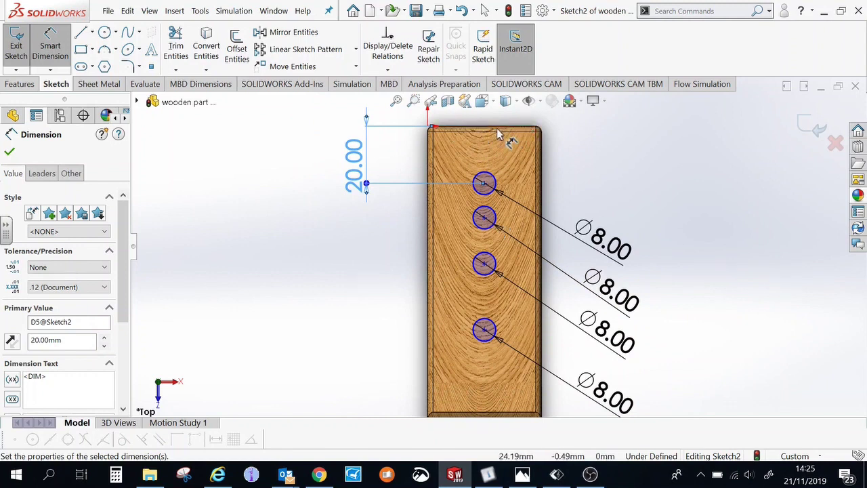
{"action": "left_click", "coordinate": [485, 187]}
{"action": "left_click", "coordinate": [485, 218]}
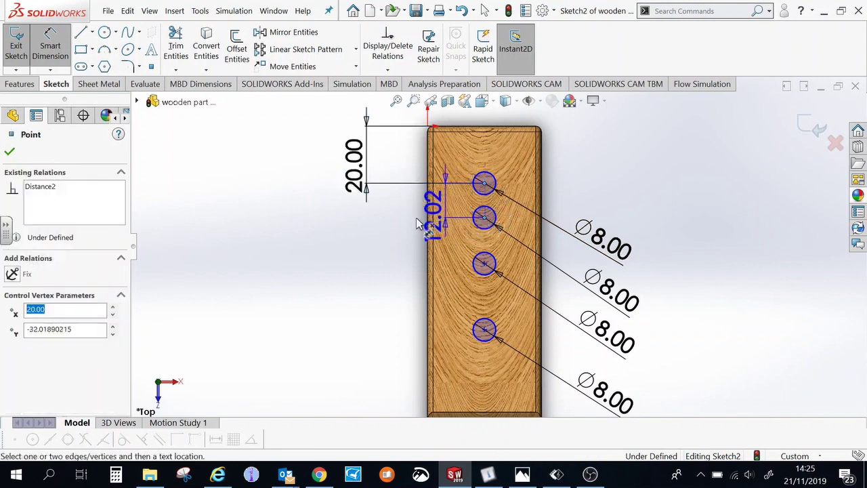
{"action": "left_click", "coordinate": [319, 220]}
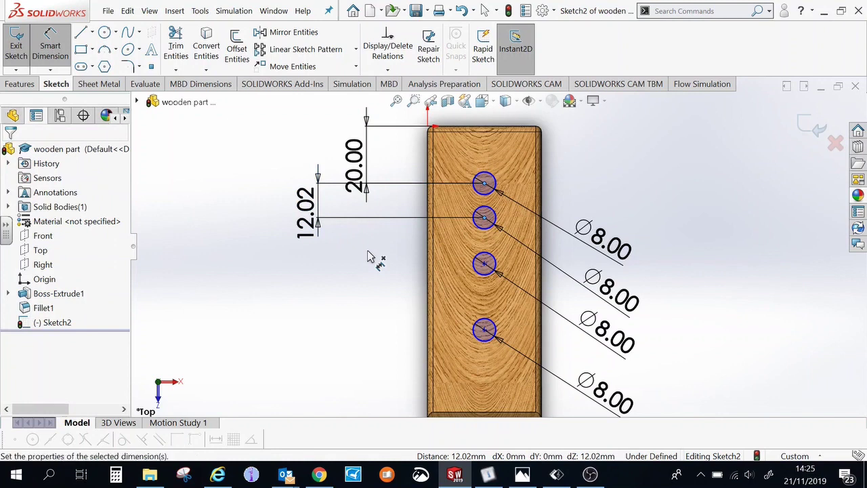
{"action": "type", "text": "20"}
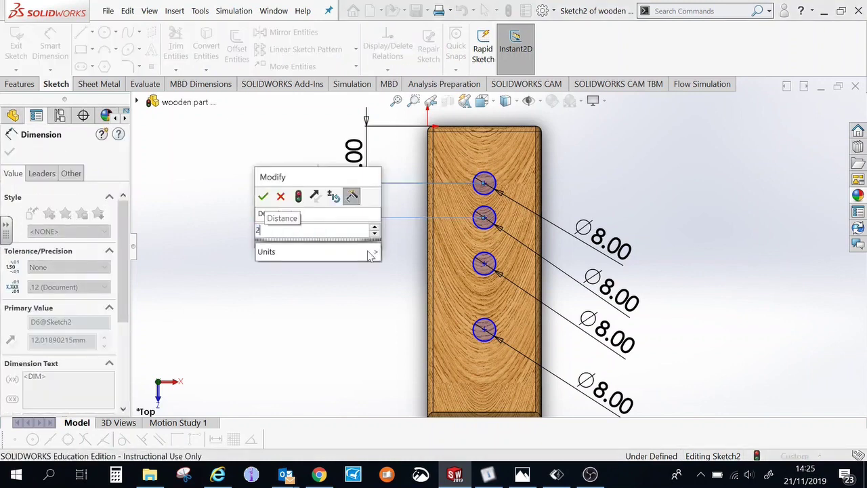
{"action": "left_click", "coordinate": [265, 198]}
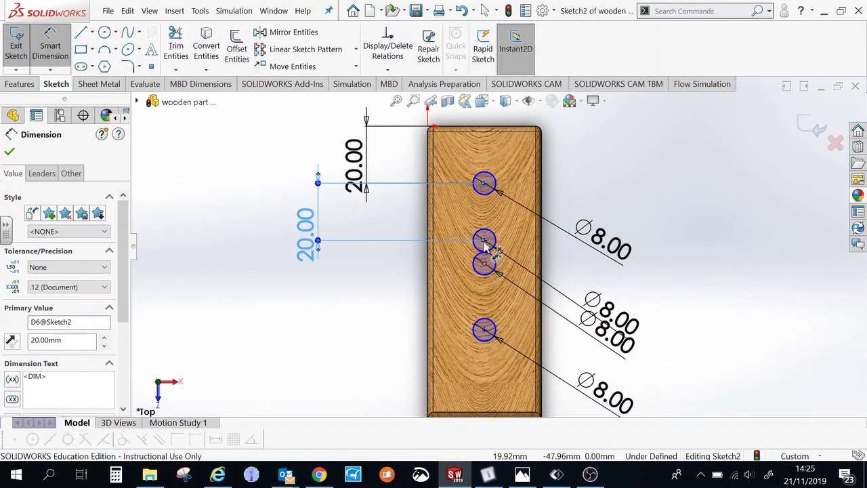
Set the distance between the centres of the second and third circles to 20 mm.
{"action": "left_click", "coordinate": [484, 244]}
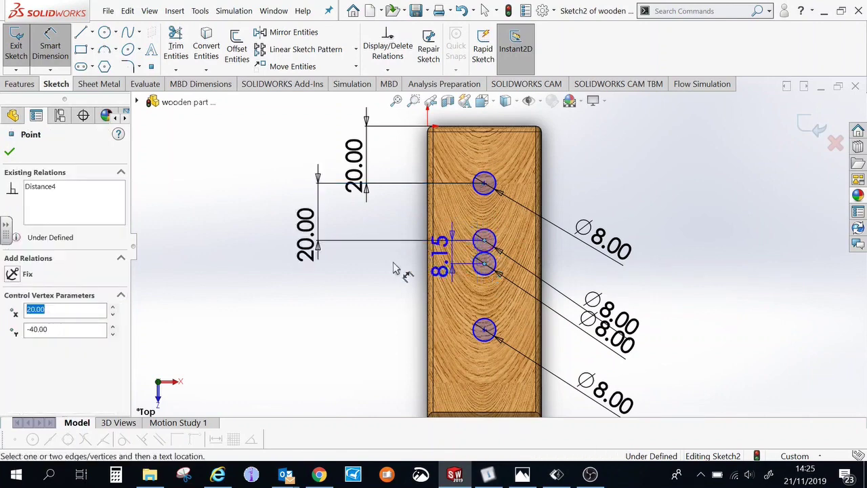
{"action": "left_click", "coordinate": [398, 286]}
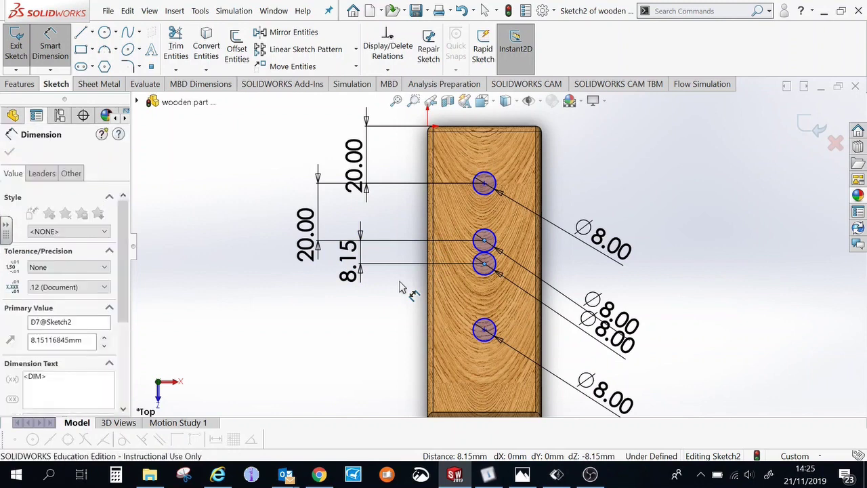
{"action": "type", "text": "20"}
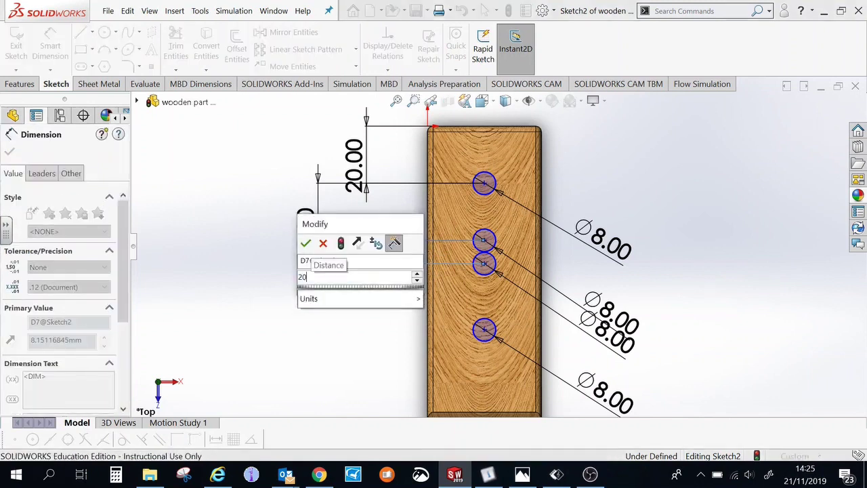
{"action": "key", "text": "Return"}
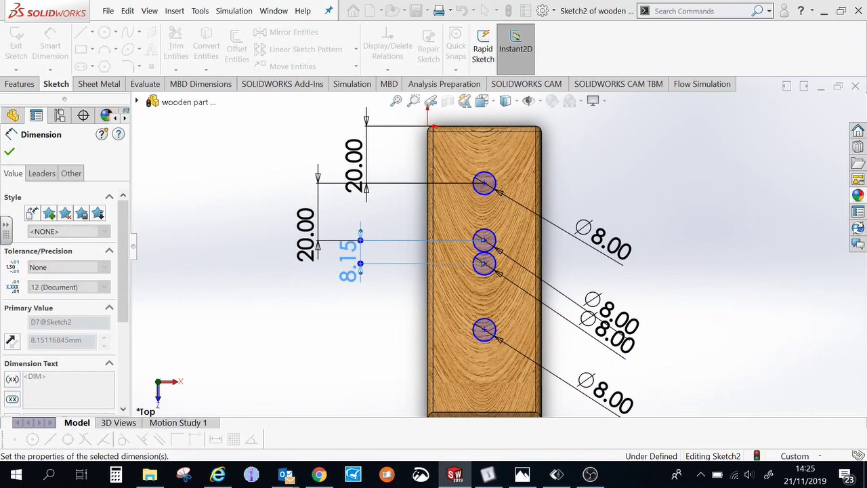
Set the distance between the centres of the third and fourth circles to 20 mm.
{"action": "left_click", "coordinate": [486, 331]}
{"action": "left_click", "coordinate": [485, 331]}
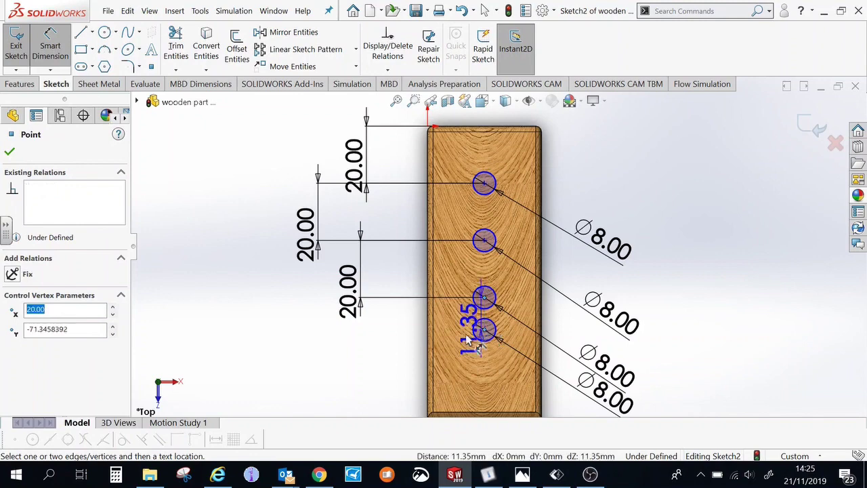
{"action": "left_click", "coordinate": [397, 339]}
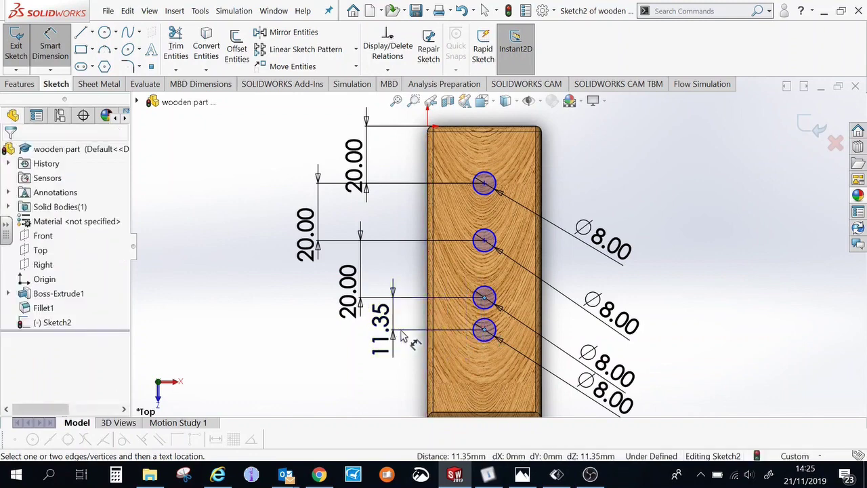
{"action": "double_click", "coordinate": [401, 335]}
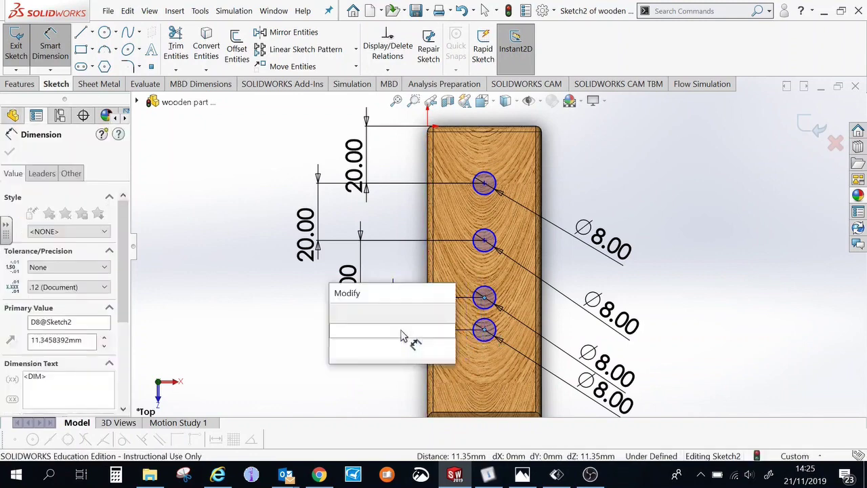
{"action": "type", "text": "20"}
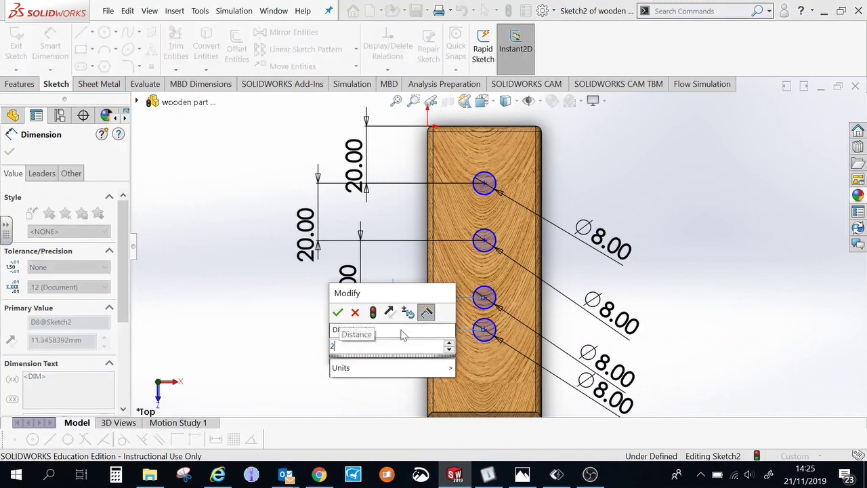
{"action": "left_click", "coordinate": [339, 313]}
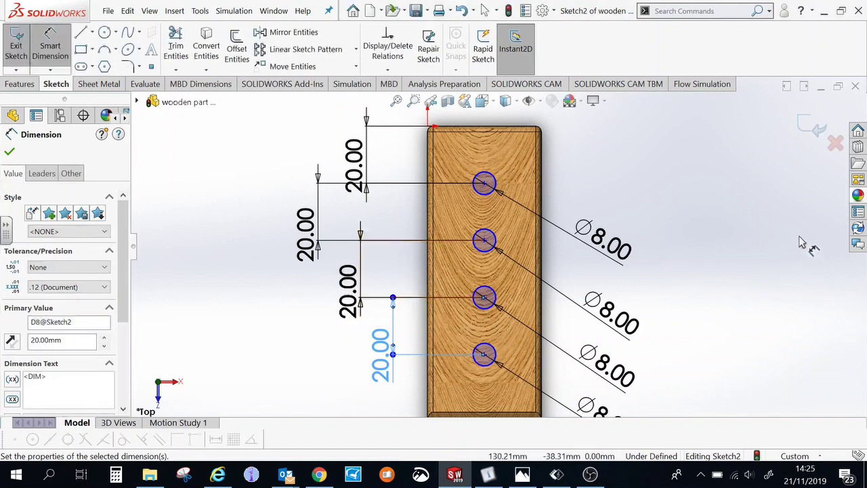
Finish the sketch, cut the four circles into the block with a 40 mm blind Cut-Extrude, and save the part.
{"action": "key", "text": "ctrl+7"}
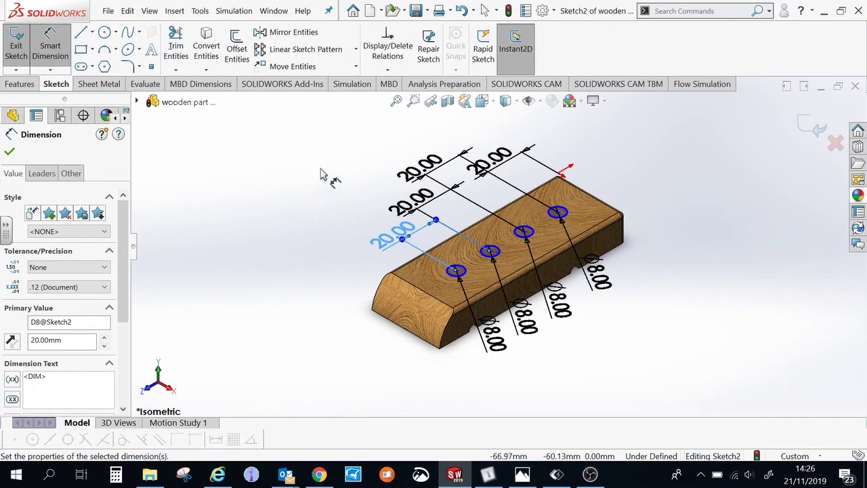
{"action": "key", "text": "Escape"}
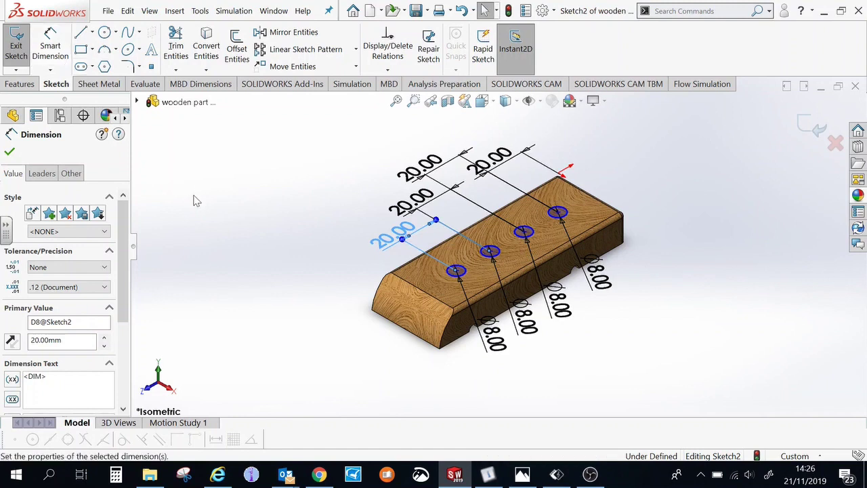
{"action": "left_click", "coordinate": [16, 44]}
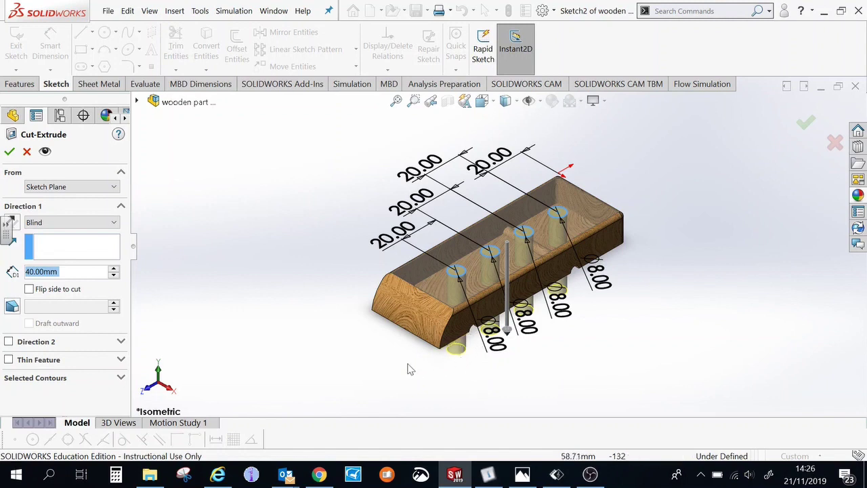
{"action": "left_click", "coordinate": [10, 152]}
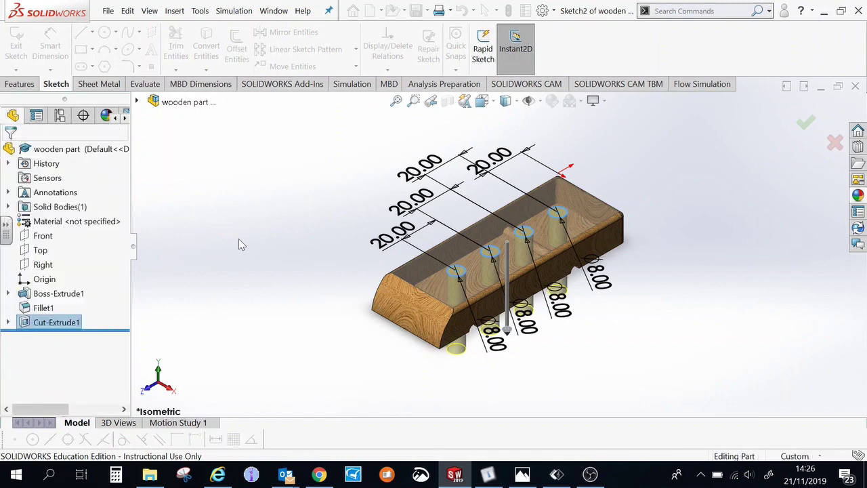
{"action": "left_click", "coordinate": [675, 351]}
{"action": "mouse_move", "coordinate": [663, 302]}
{"action": "middle_mouse_down"}
{"action": "mouse_move", "coordinate": [640, 208]}
{"action": "mouse_move", "coordinate": [662, 253]}
{"action": "mouse_move", "coordinate": [651, 292]}
{"action": "middle_mouse_up"}
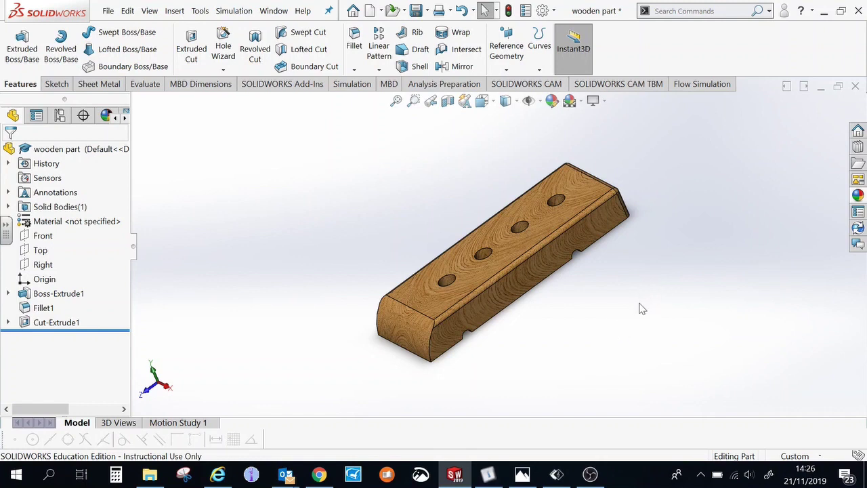
{"action": "left_click", "coordinate": [417, 12]}
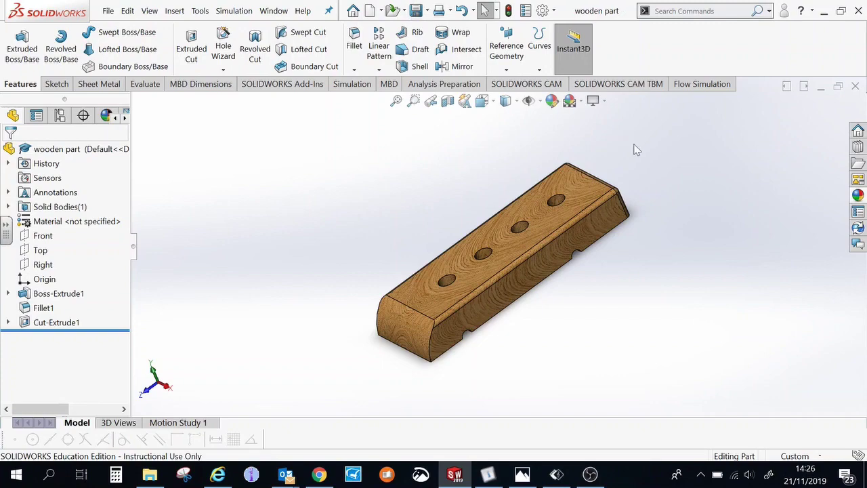